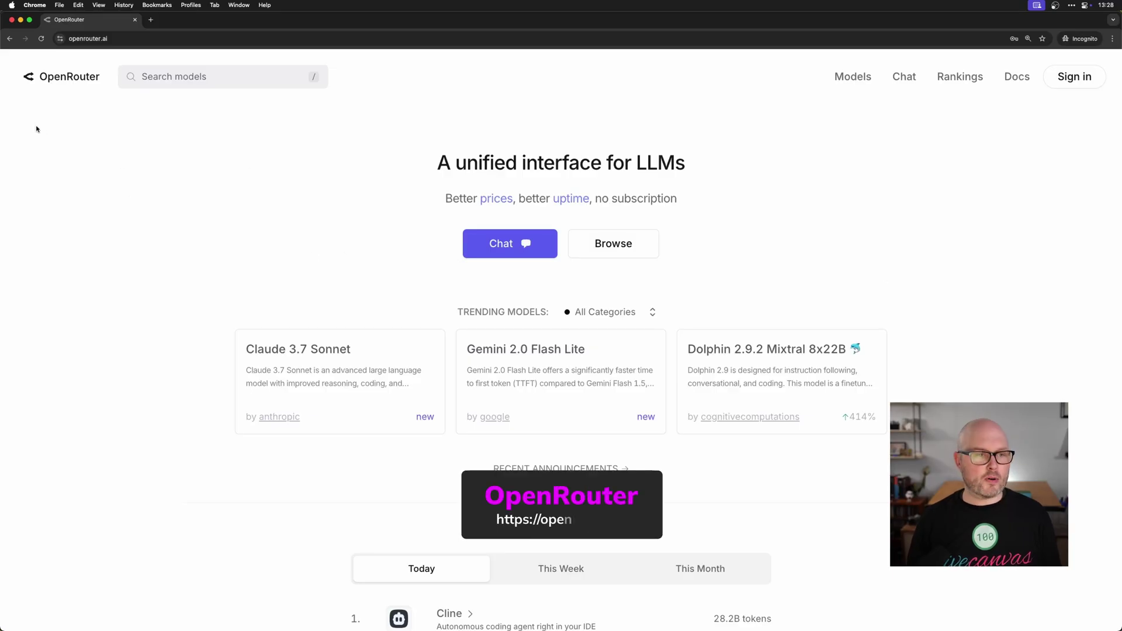
Start signing in to OpenRouter from its home page.
{"action": "left_click", "coordinate": [1073, 79]}
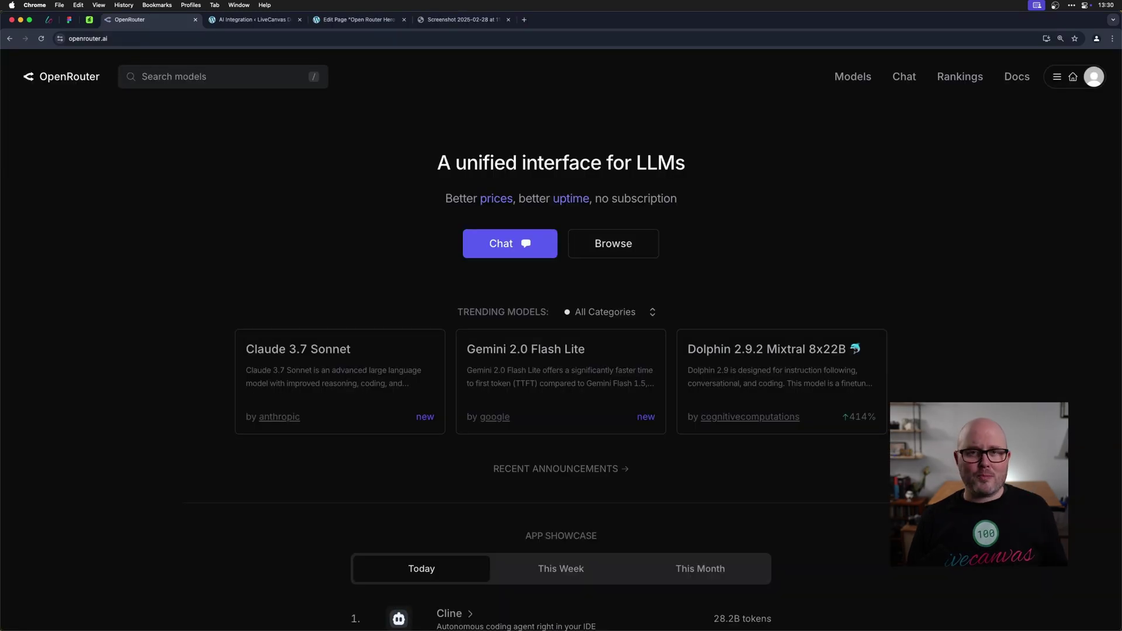
Open the Credits page from the avatar menu to see the $8.997 balance and $10 payment.
{"action": "left_click", "coordinate": [1095, 76]}
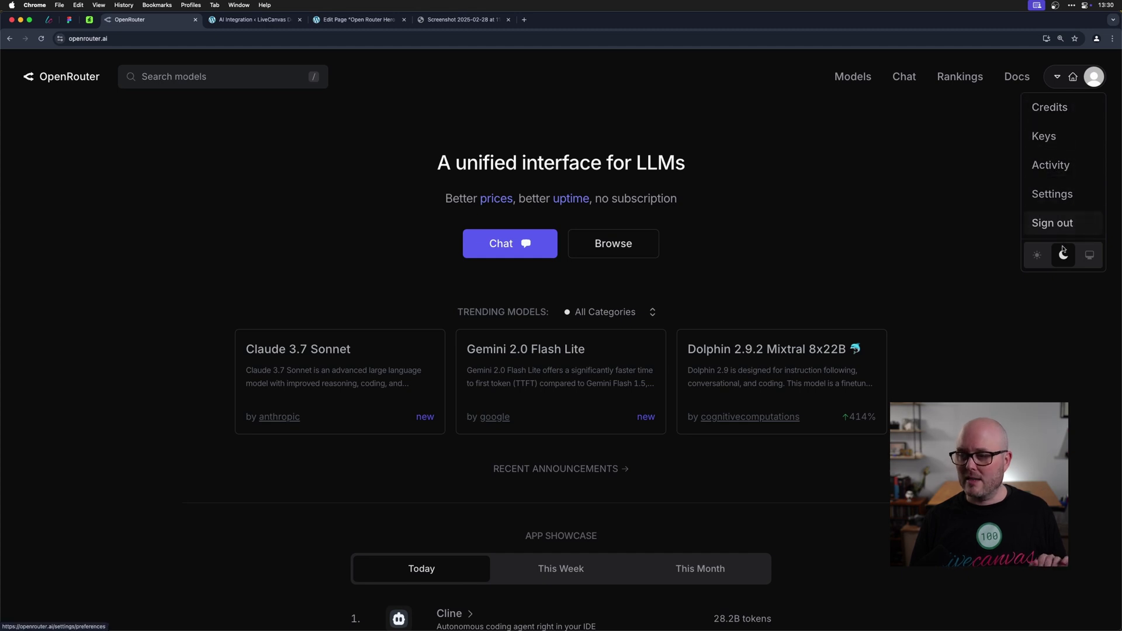
{"action": "left_click", "coordinate": [1061, 114]}
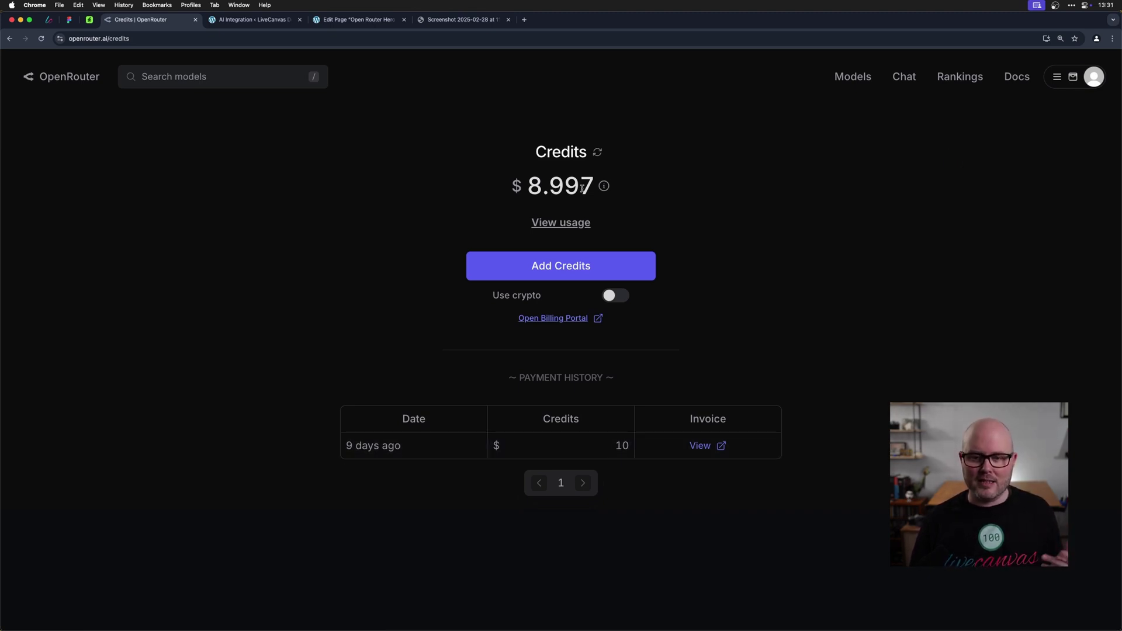
{"action": "mouse_move", "coordinate": [611, 189]}
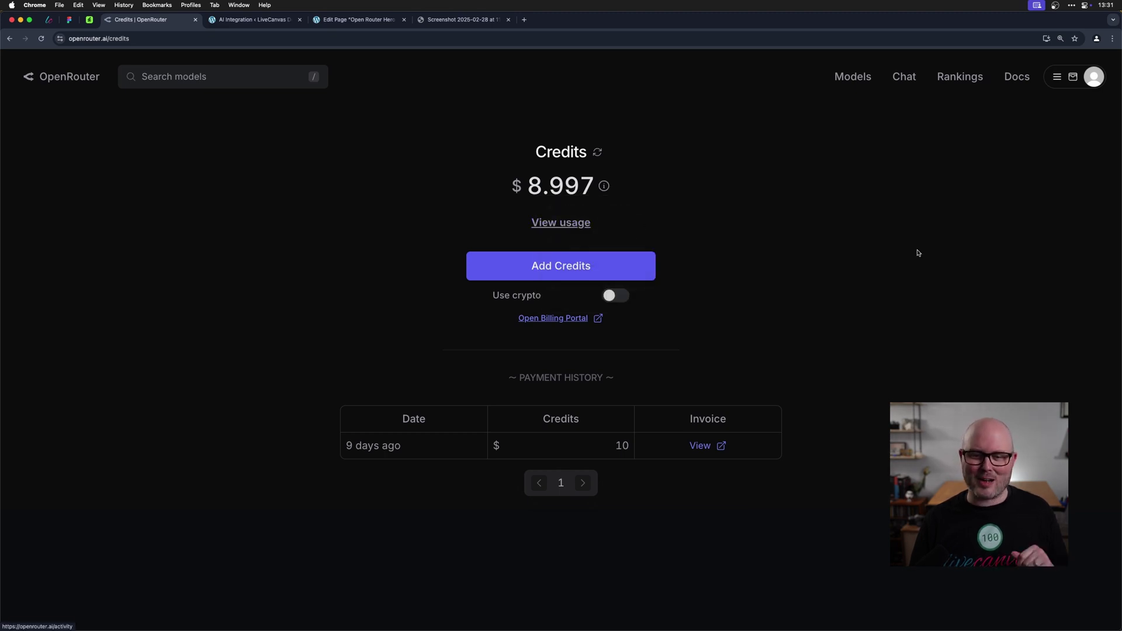
Go to the API Keys page through the account settings.
{"action": "left_click", "coordinate": [1057, 76]}
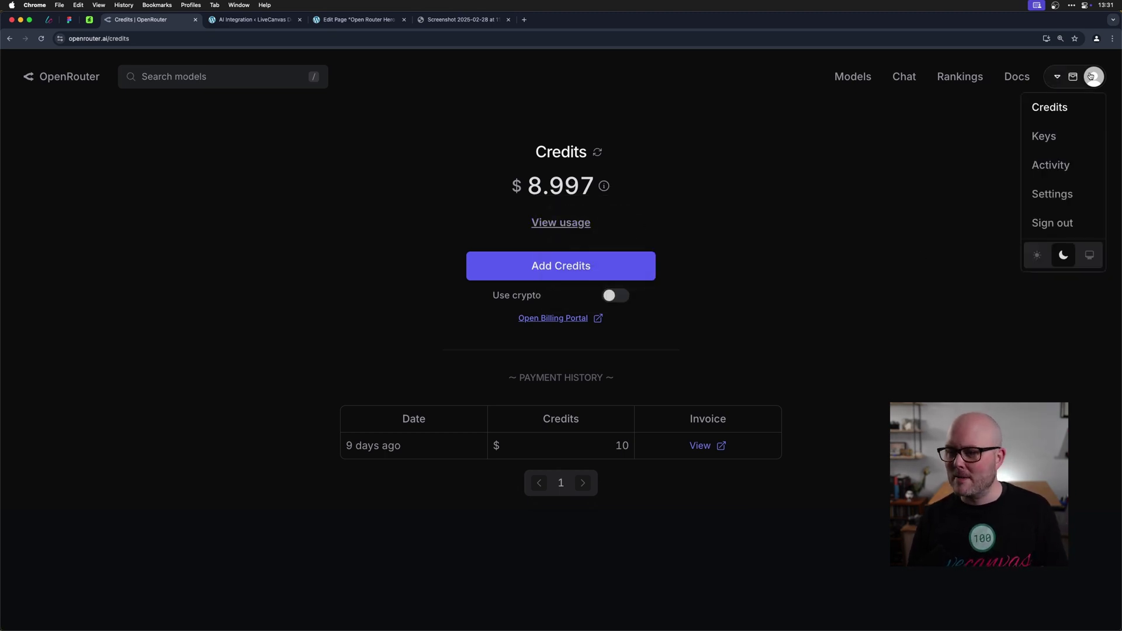
{"action": "left_click", "coordinate": [1055, 199]}
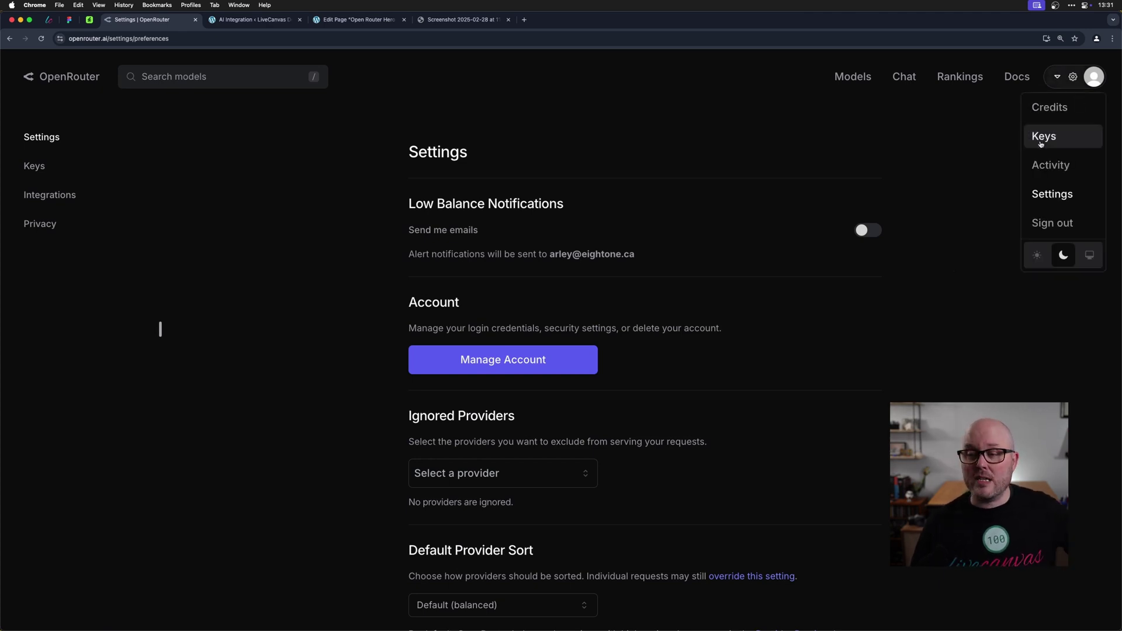
{"action": "left_click", "coordinate": [1050, 139]}
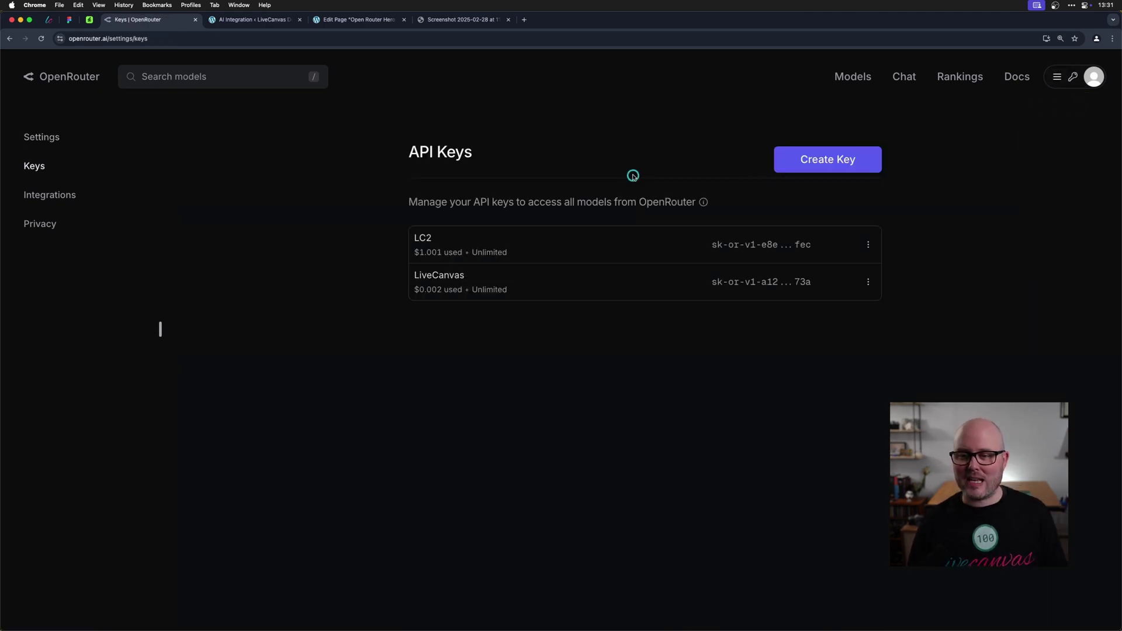
Create an API key named Client1 with no credit limit, then go to the Models catalogue.
{"action": "left_click", "coordinate": [815, 164]}
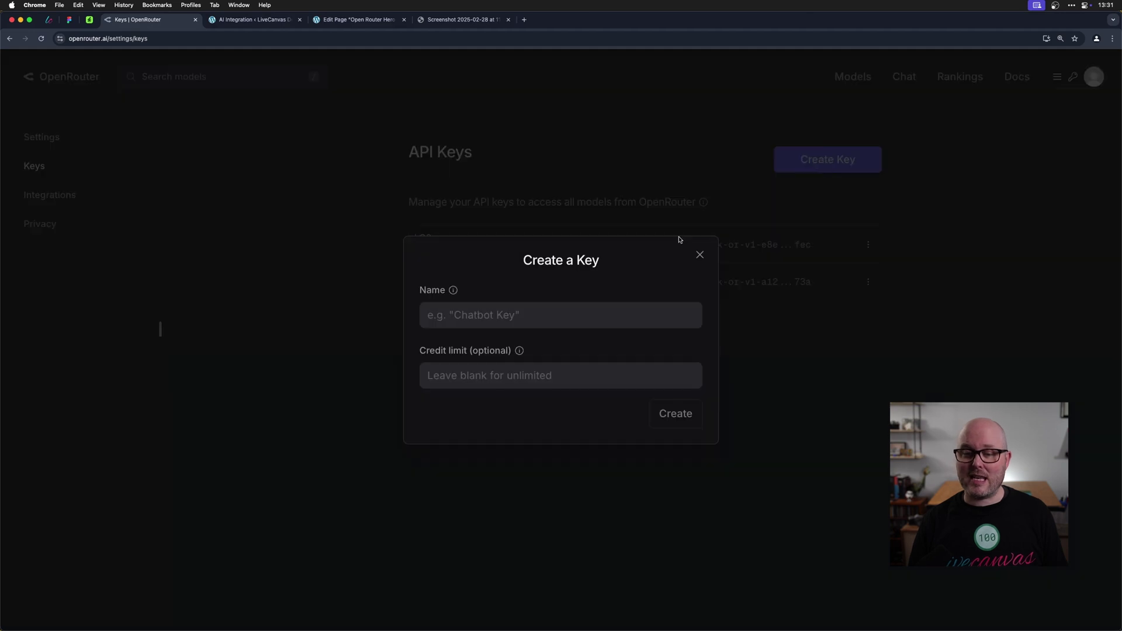
{"action": "left_click", "coordinate": [524, 326]}
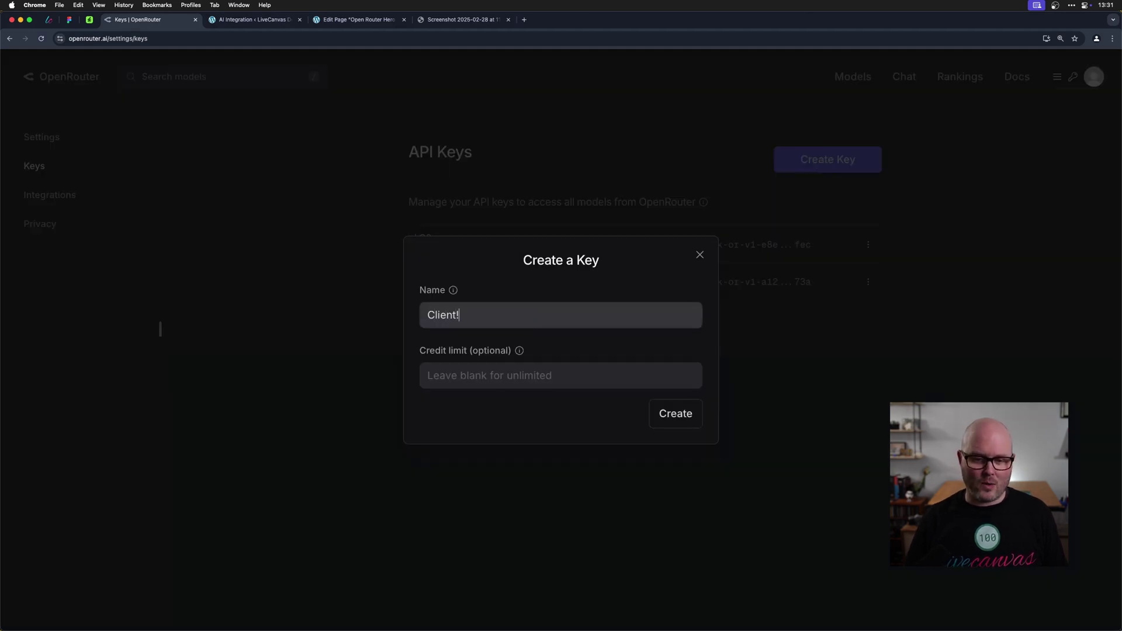
{"action": "key", "text": "Tab"}
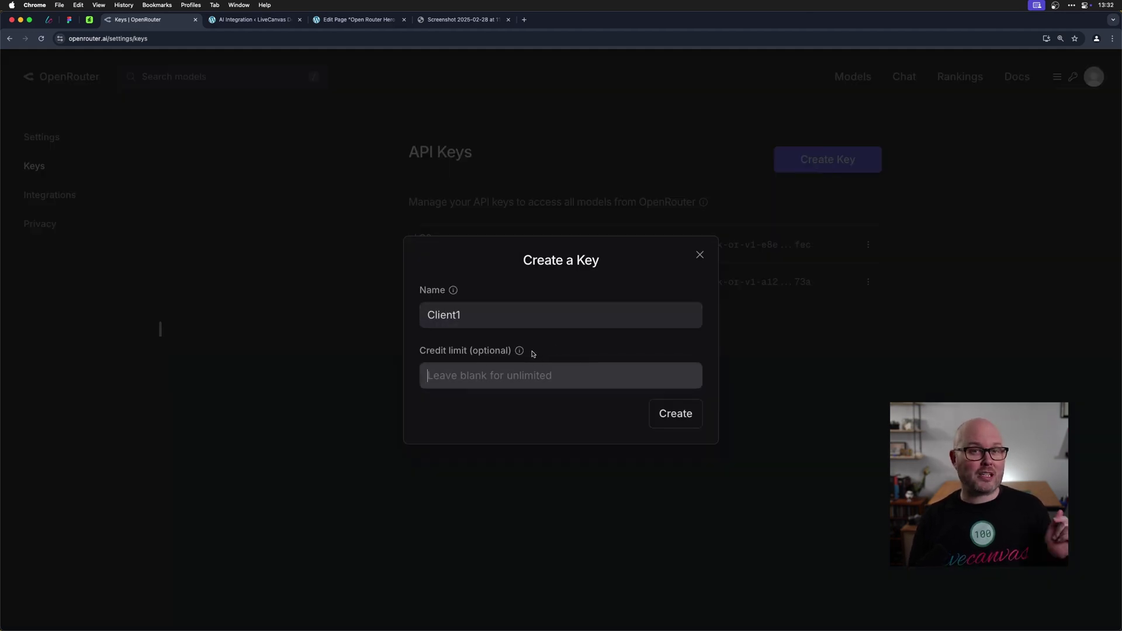
{"action": "mouse_move", "coordinate": [519, 353]}
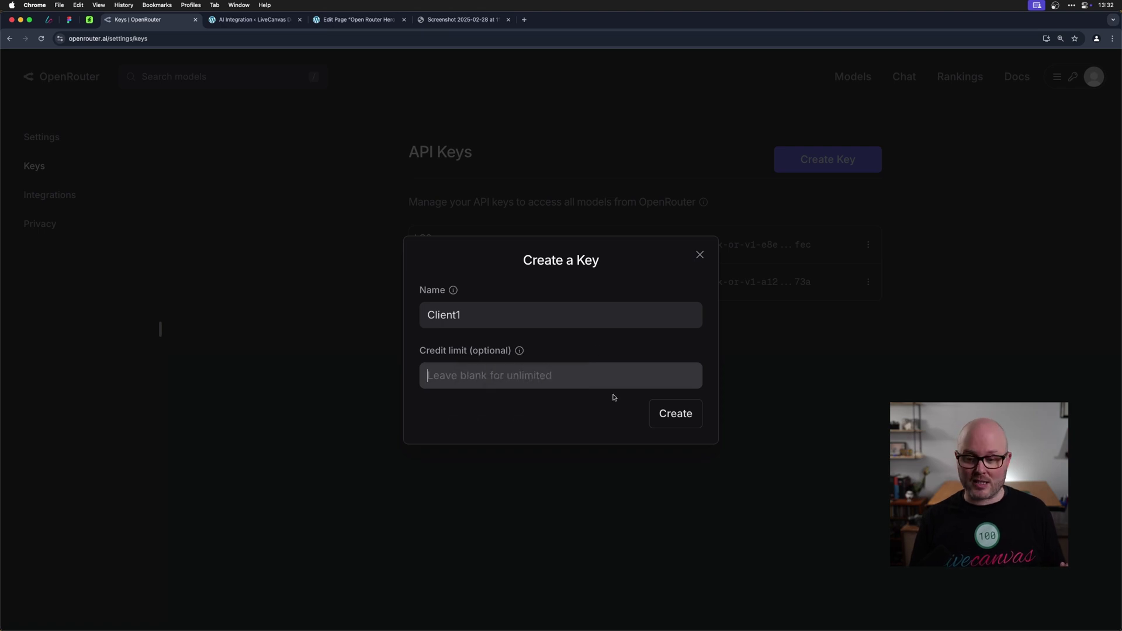
{"action": "left_click", "coordinate": [682, 414]}
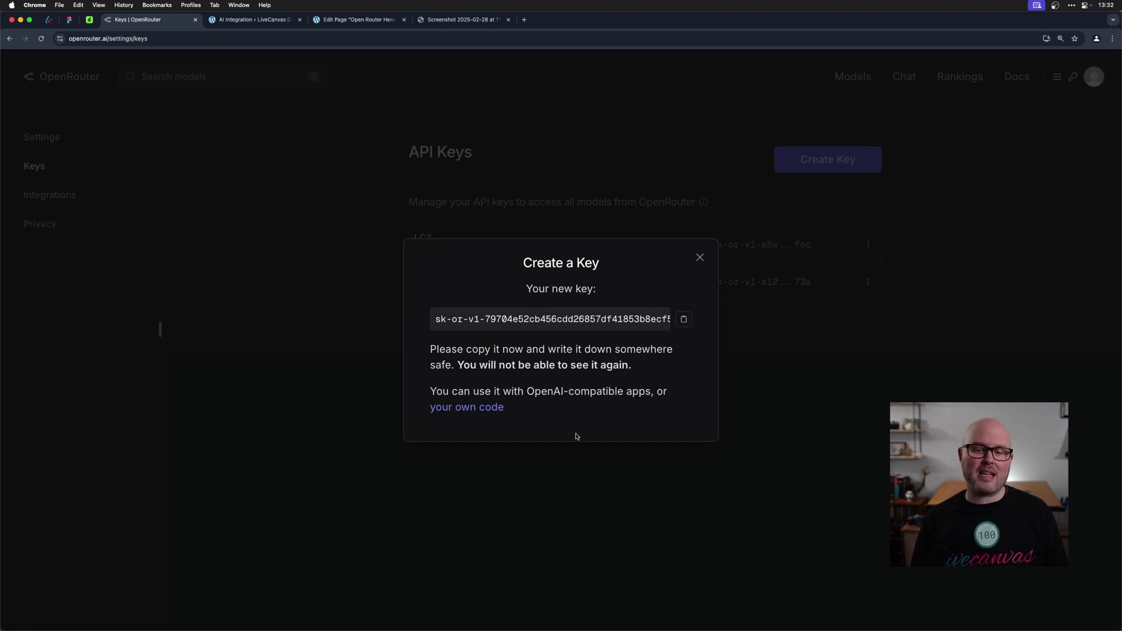
{"action": "left_click", "coordinate": [701, 257]}
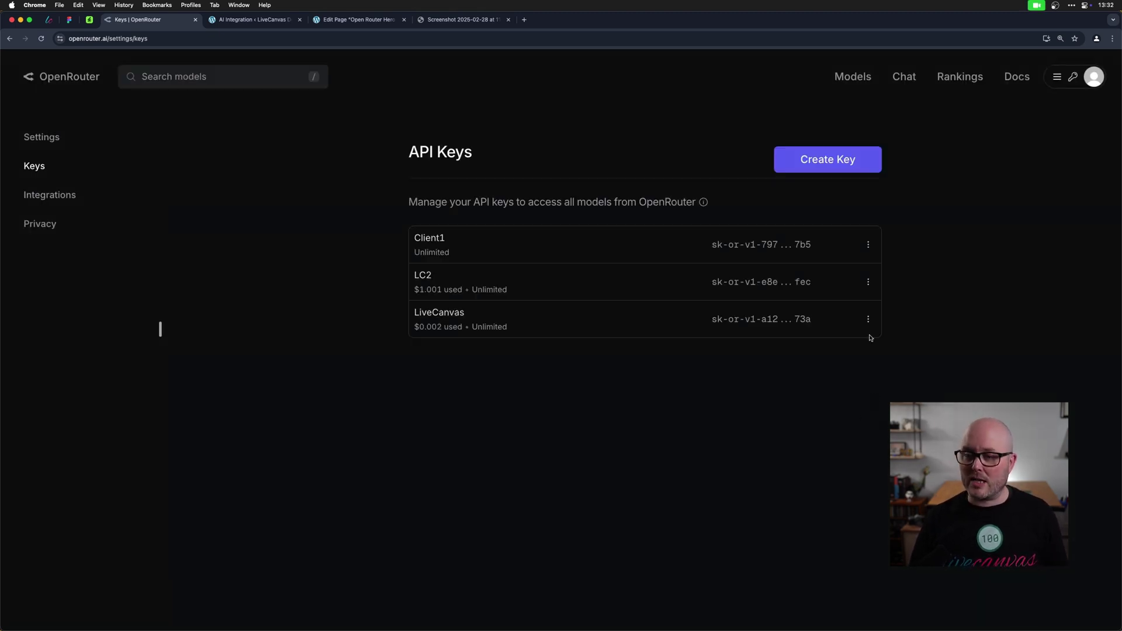
{"action": "left_click", "coordinate": [852, 77]}
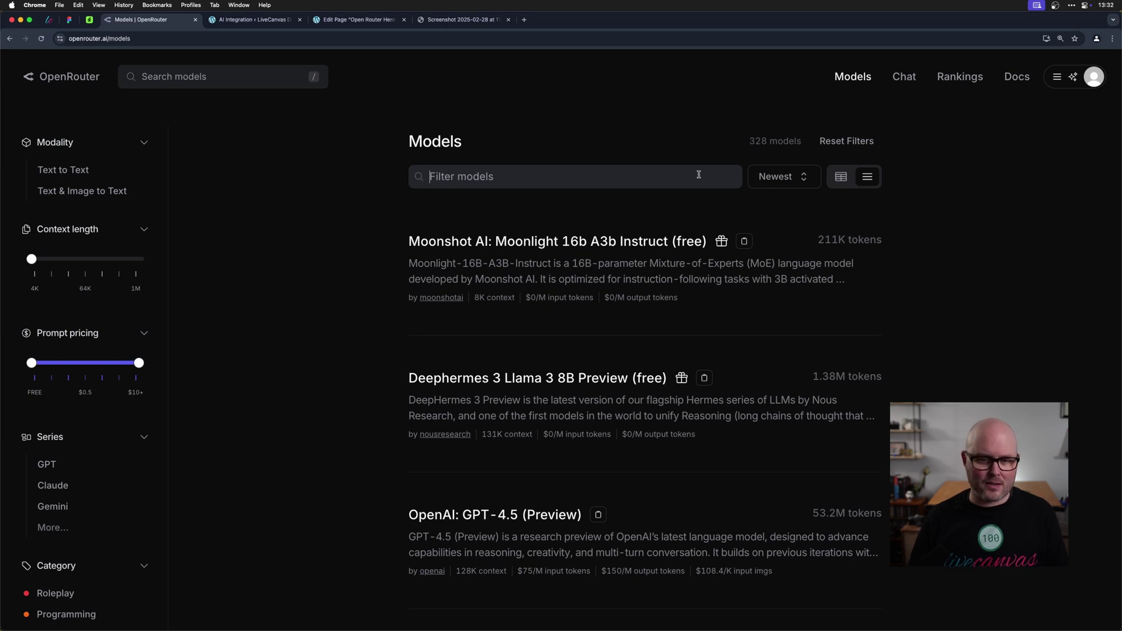
Filter the model catalogue to the Claude series.
{"action": "left_click", "coordinate": [699, 174]}
{"action": "type", "text": "clau"}
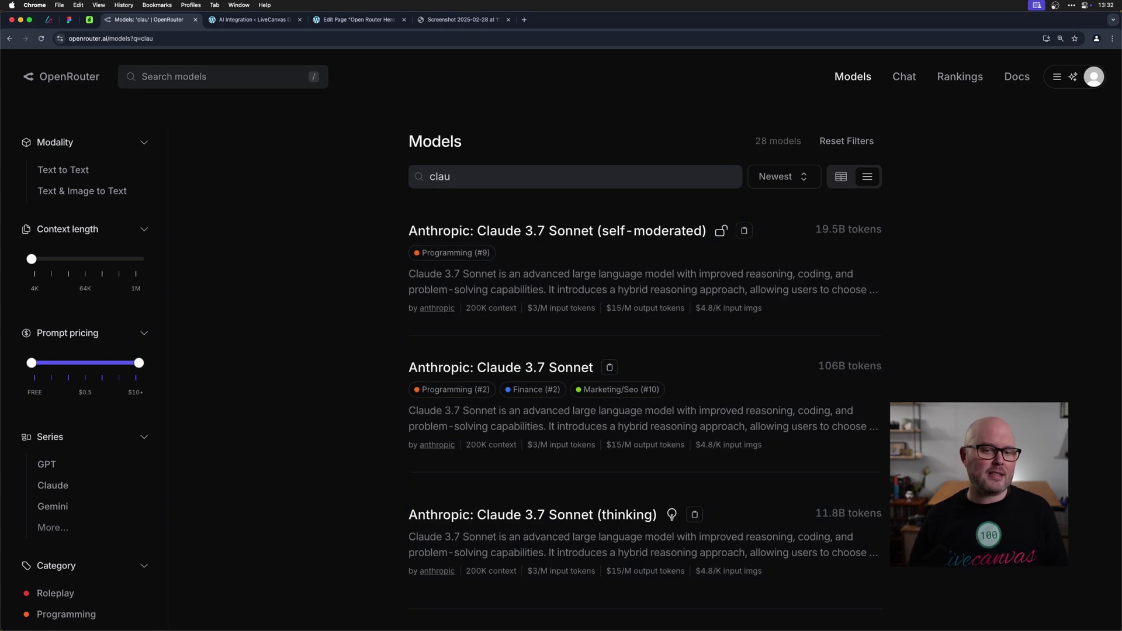
{"action": "key", "text": "super+a"}
{"action": "key", "text": "BackSpace"}
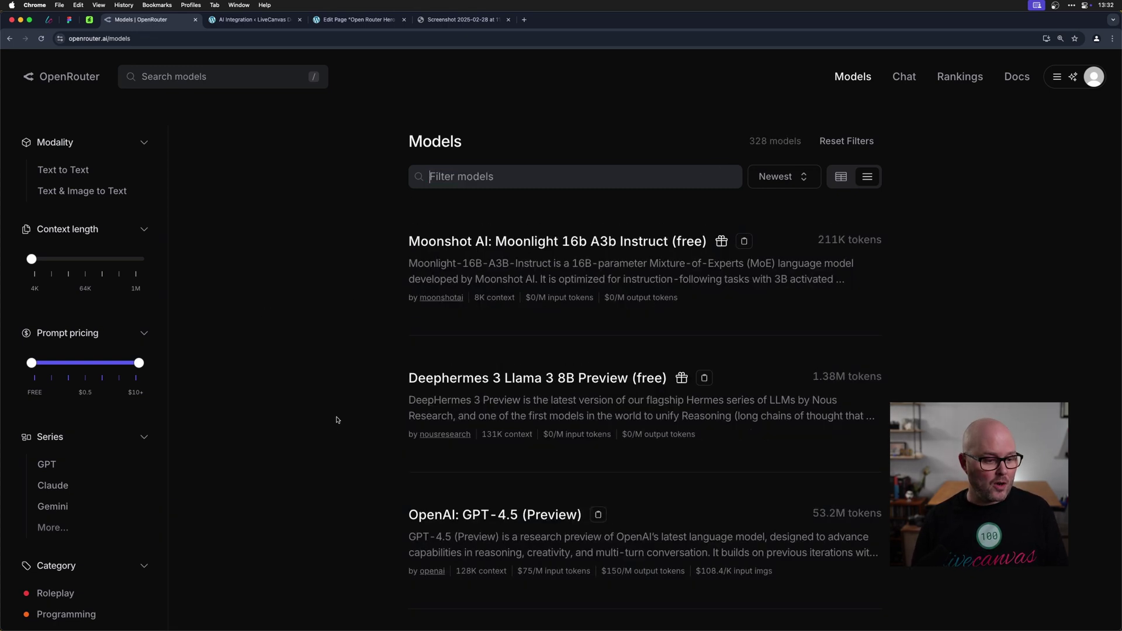
{"action": "scroll", "coordinate": [54, 473], "scroll_direction": "down", "scroll_amount": 1}
{"action": "scroll", "coordinate": [55, 474], "scroll_direction": "down", "scroll_amount": 2}
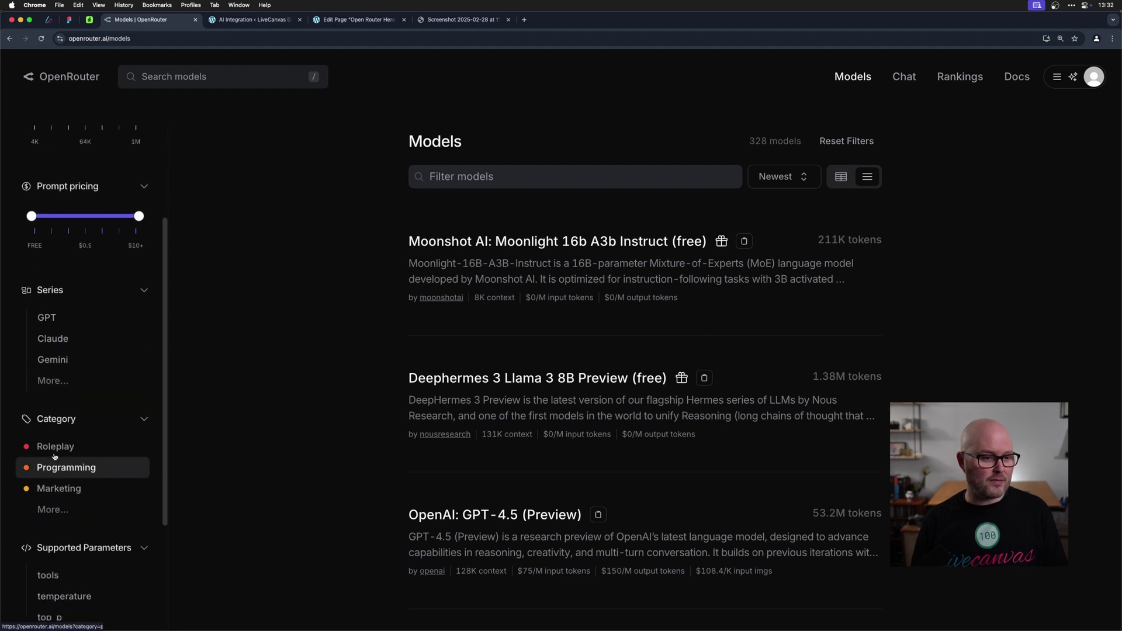
{"action": "left_click", "coordinate": [63, 342]}
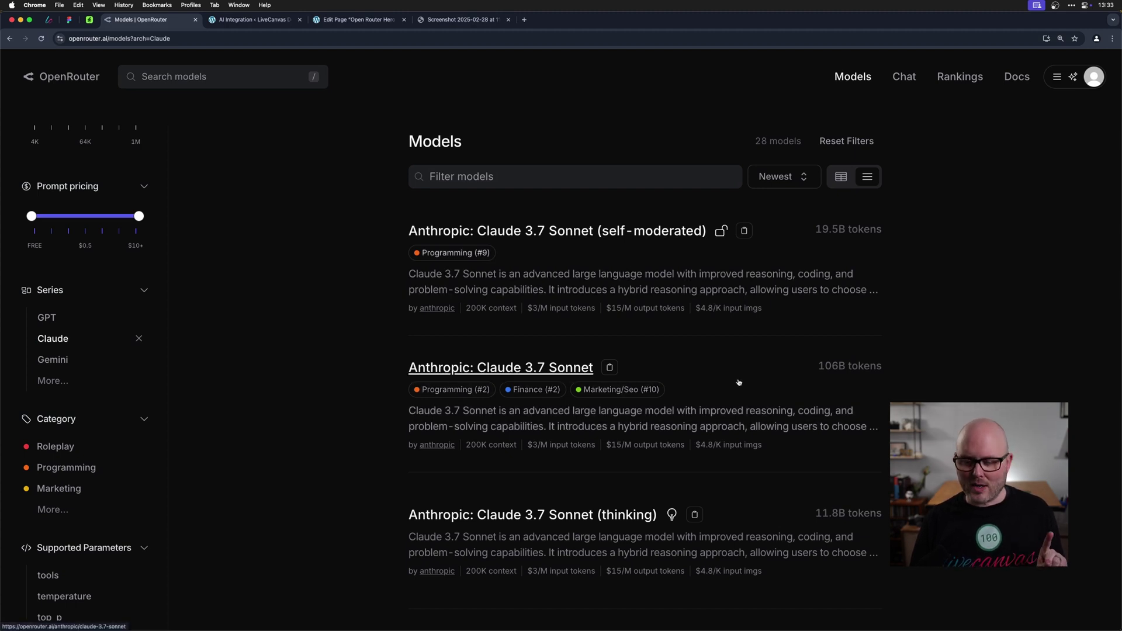
Filter models by 'claude 3.5' and open the Anthropic: Claude 3.5 Sonnet page.
{"action": "left_click", "coordinate": [487, 175]}
{"action": "type", "text": "claude 3.5"}
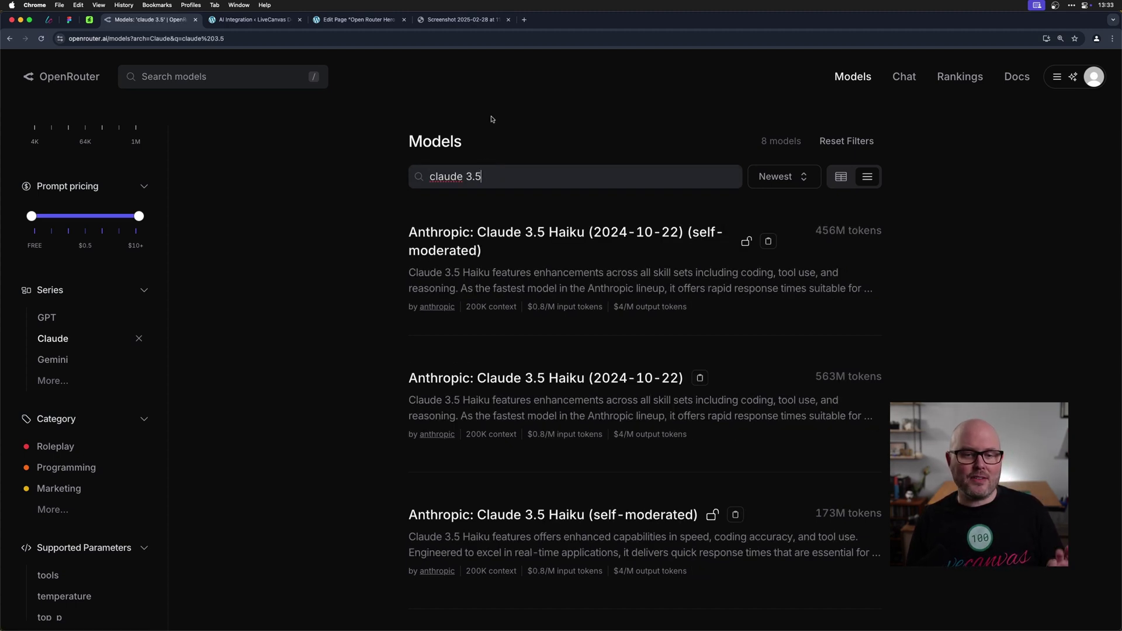
{"action": "scroll", "coordinate": [704, 407], "scroll_direction": "down", "scroll_amount": 5}
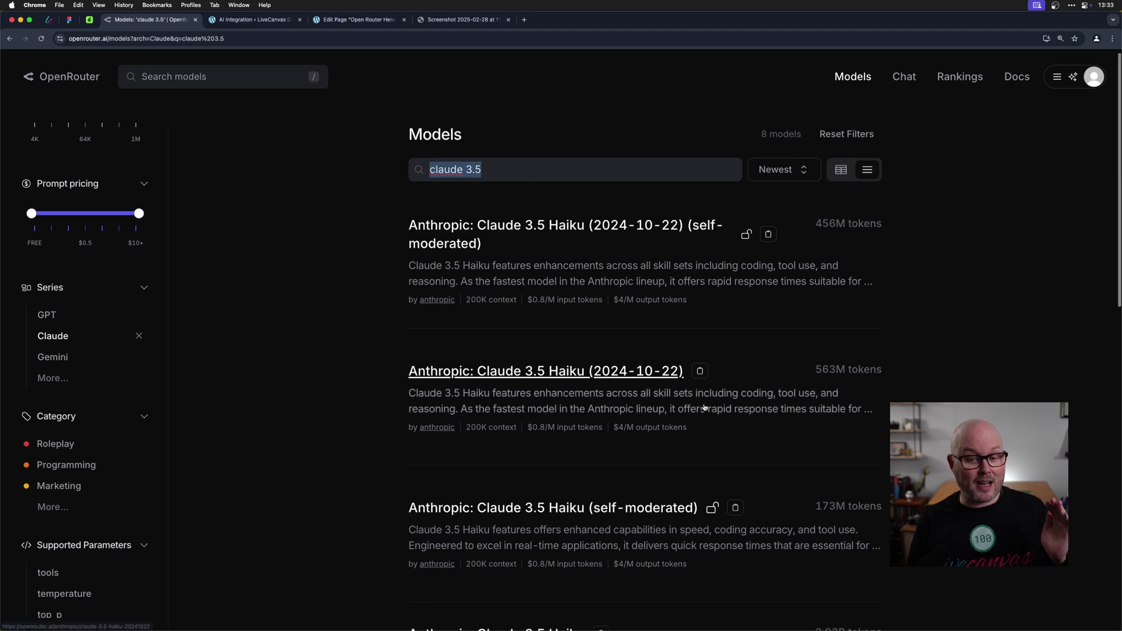
{"action": "scroll", "coordinate": [705, 408], "scroll_direction": "down", "scroll_amount": 4}
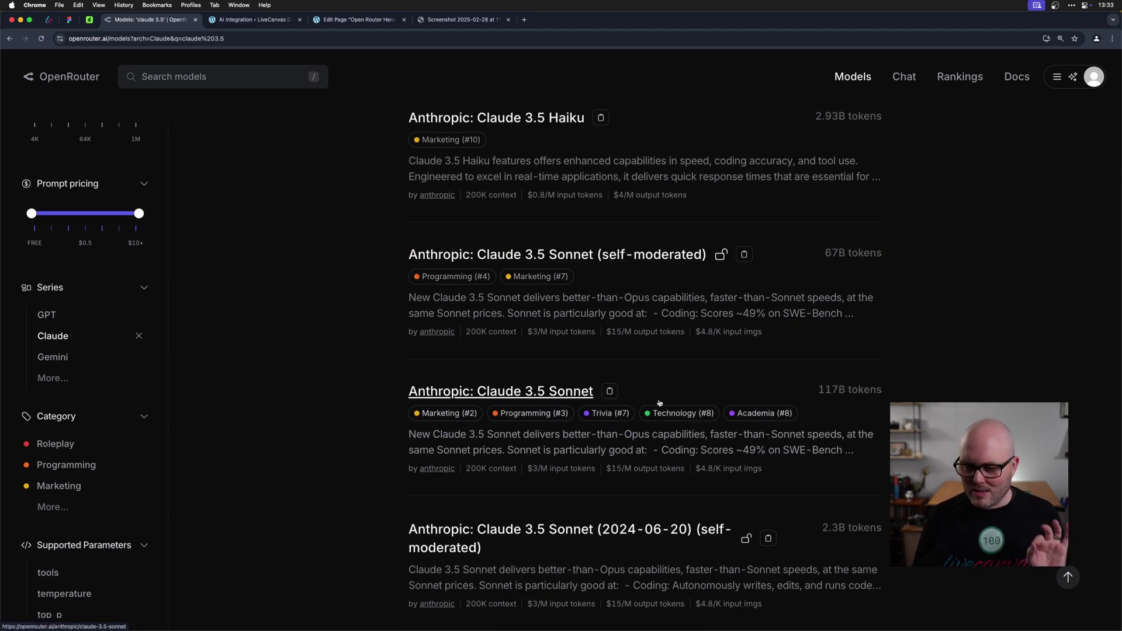
{"action": "left_click", "coordinate": [572, 391]}
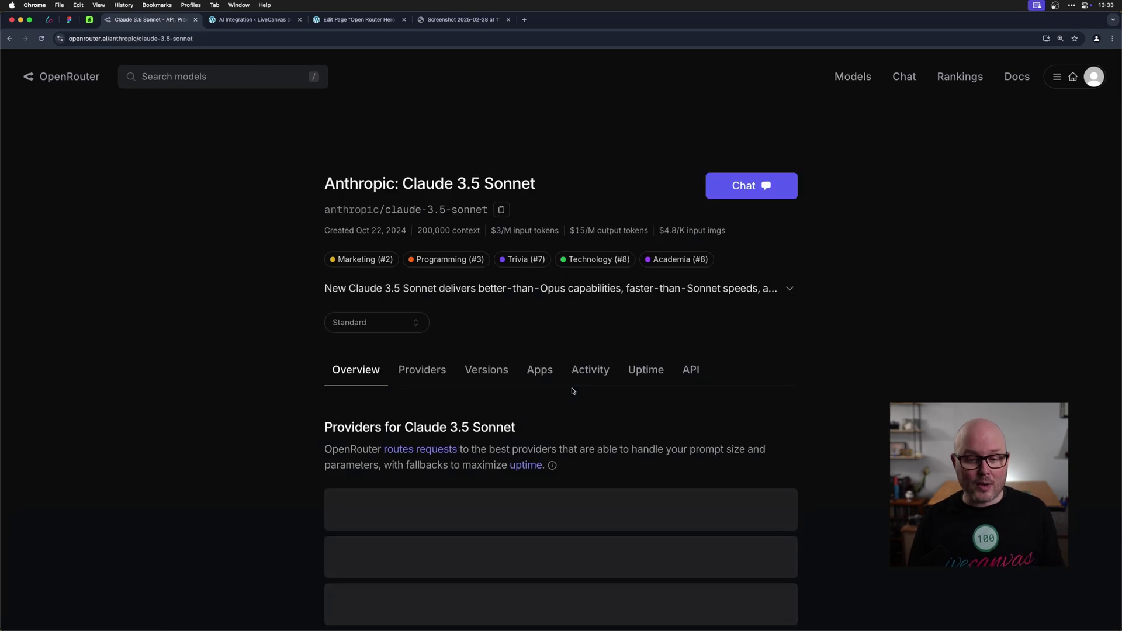
Check the Anthropic provider's $3/$15 per-million-token pricing for Claude 3.5 Sonnet.
{"action": "scroll", "coordinate": [563, 401], "scroll_direction": "down", "scroll_amount": 3}
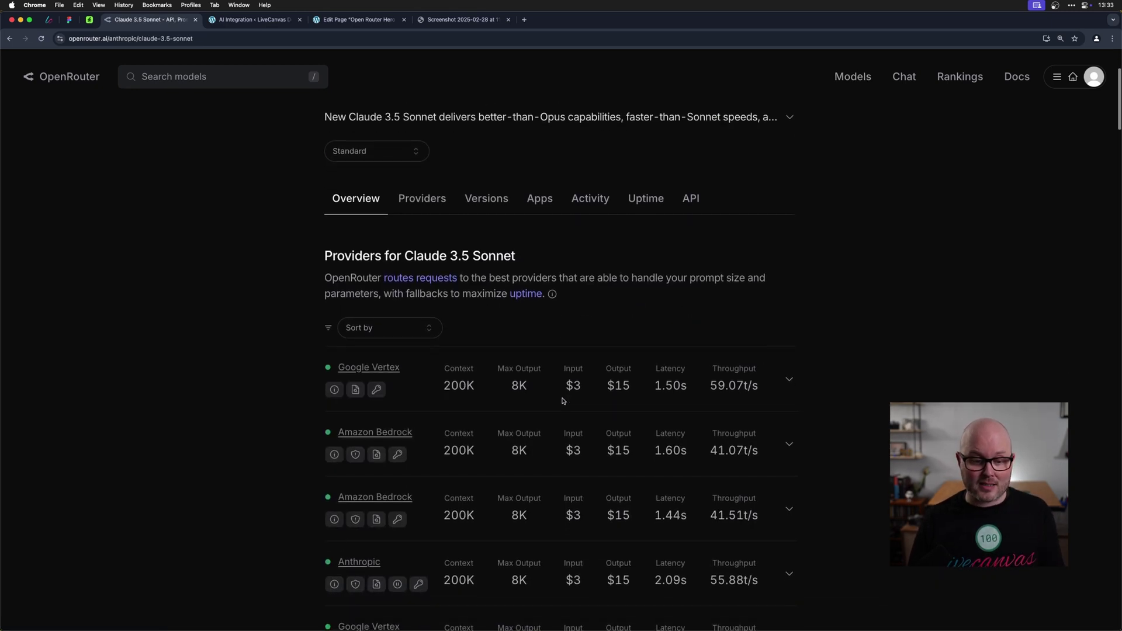
{"action": "scroll", "coordinate": [563, 401], "scroll_direction": "down", "scroll_amount": 3}
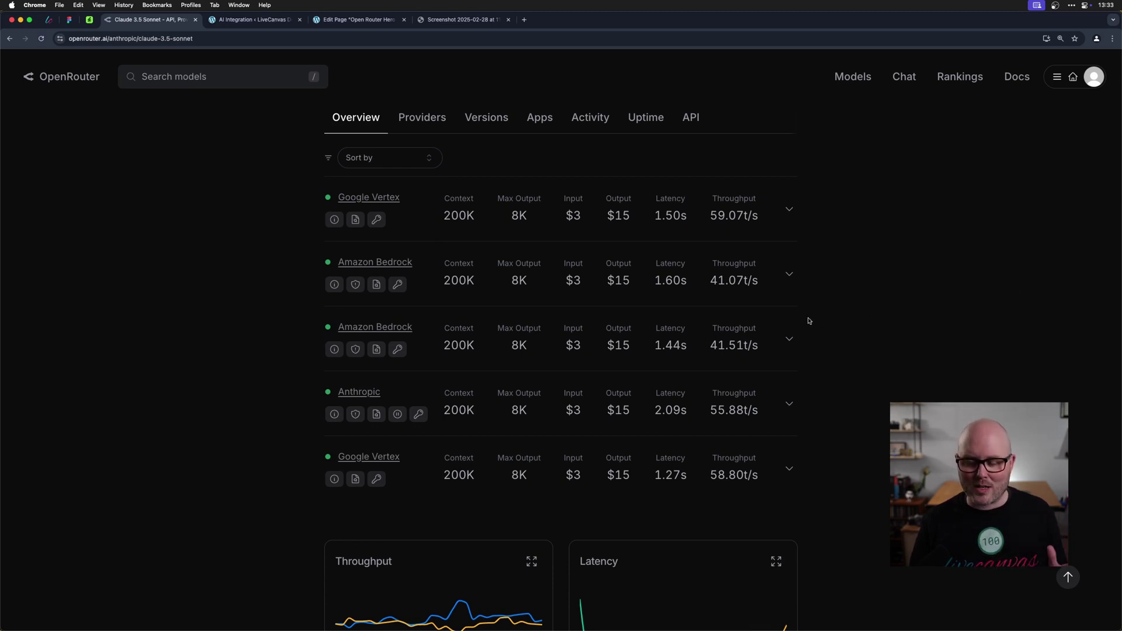
{"action": "mouse_move", "coordinate": [613, 469]}
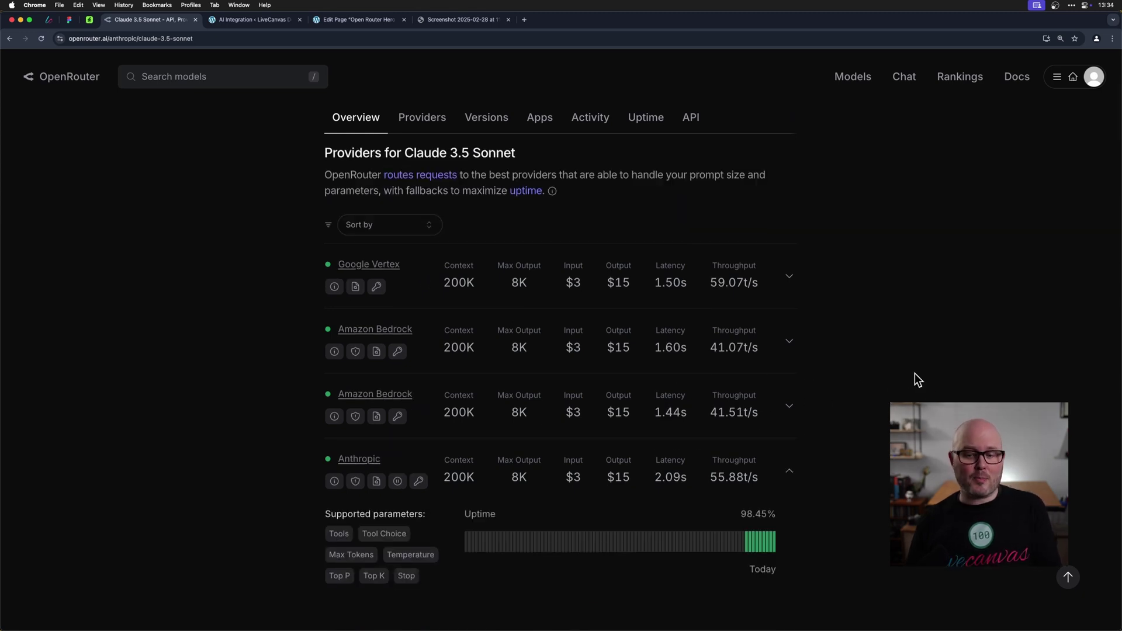
{"action": "mouse_move", "coordinate": [574, 483]}
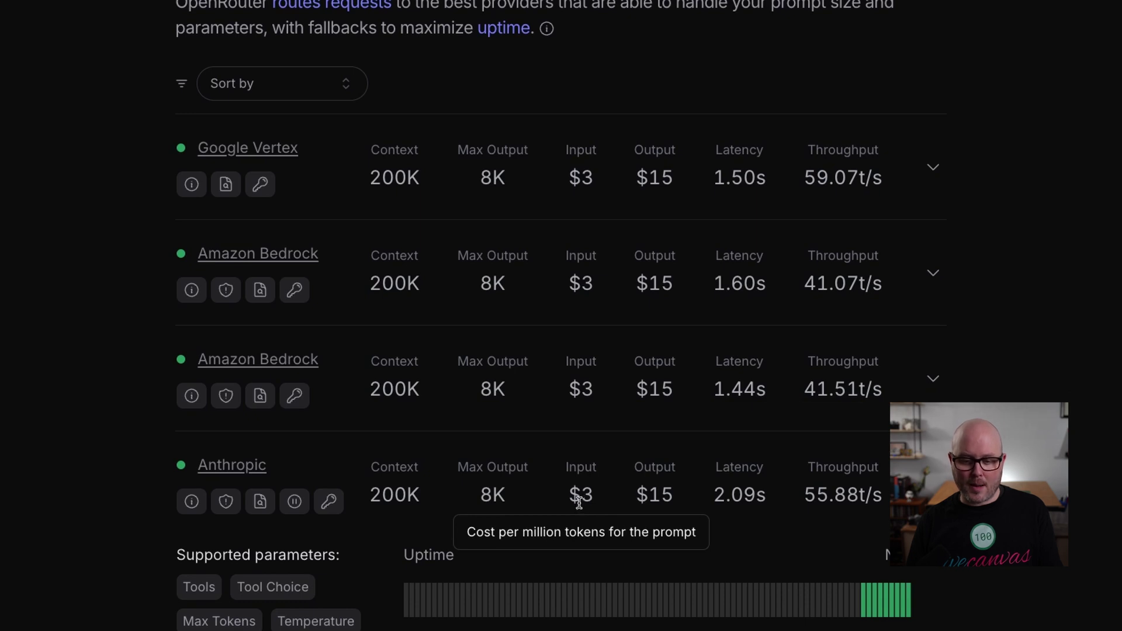
{"action": "mouse_move", "coordinate": [641, 495]}
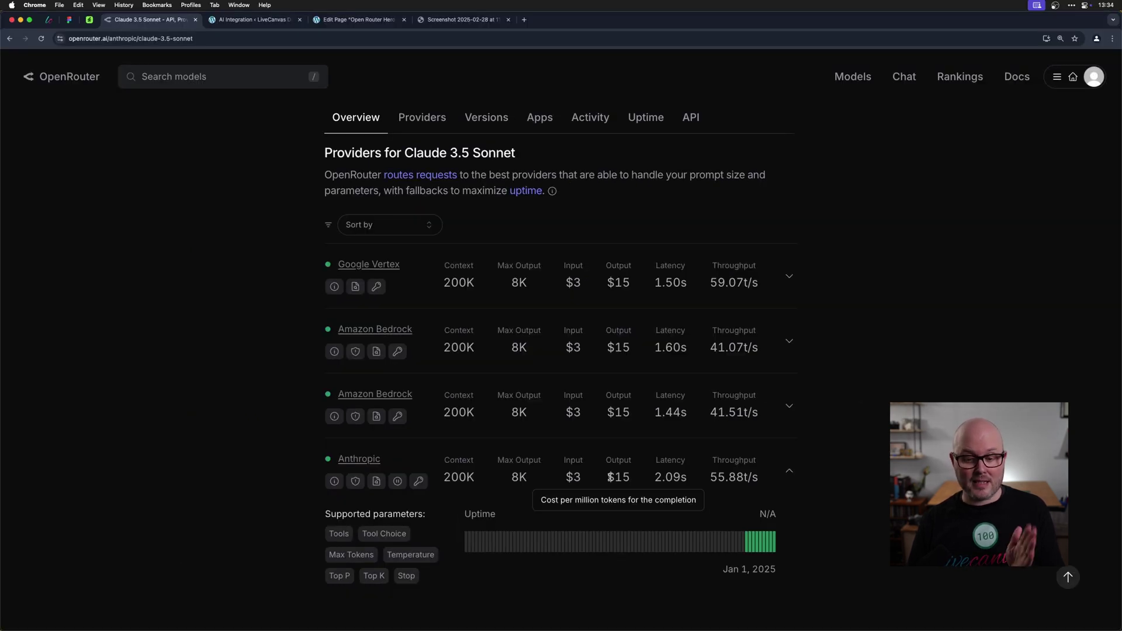
{"action": "left_click", "coordinate": [161, 78]}
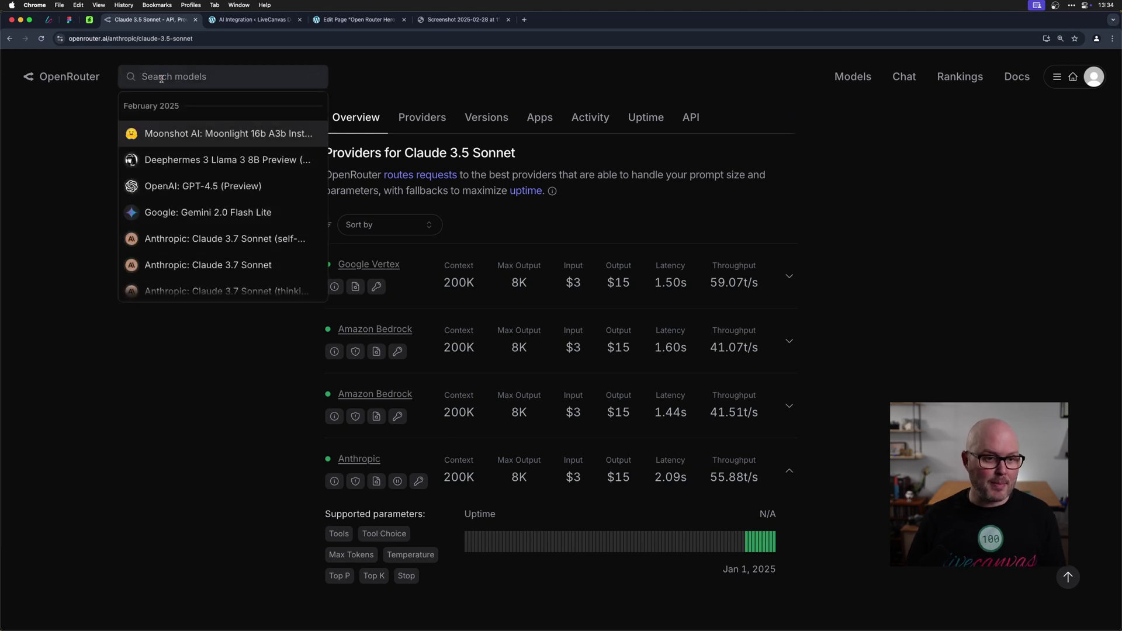
Search models for 'gemi' and compare Gemini Flash 2.0's input and output prices.
{"action": "type", "text": "gemi"}
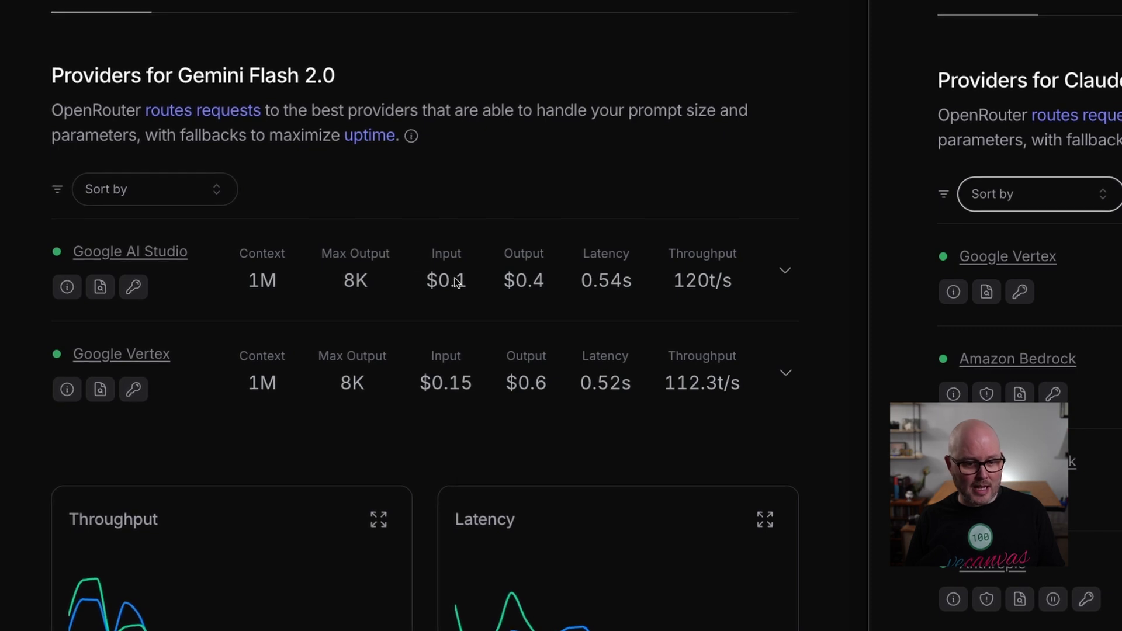
{"action": "mouse_move", "coordinate": [450, 281]}
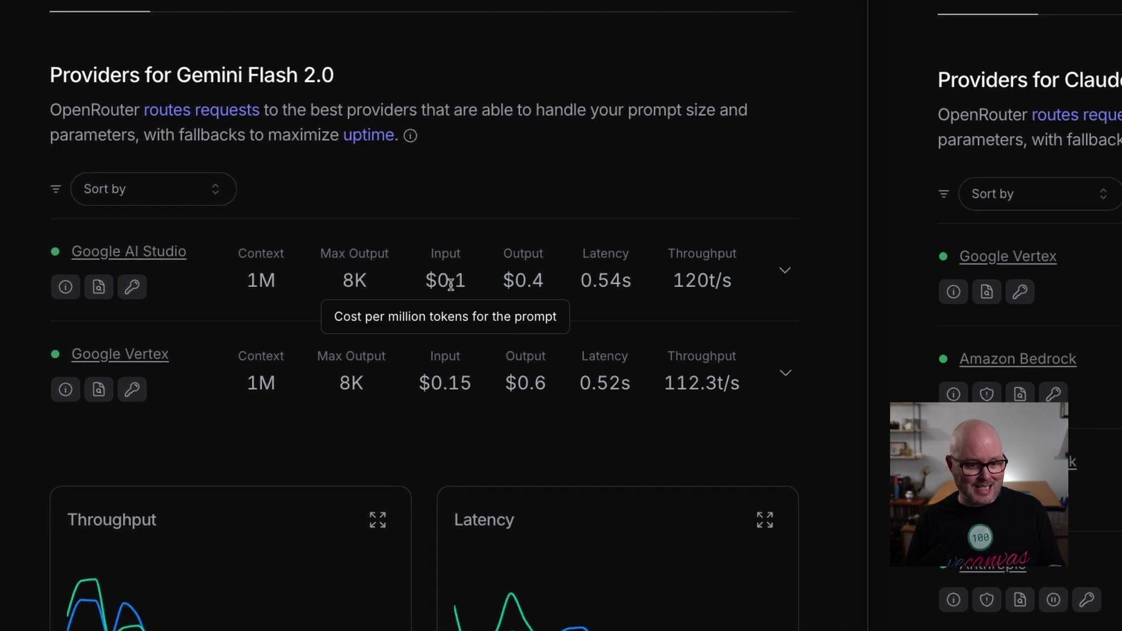
{"action": "mouse_move", "coordinate": [509, 279]}
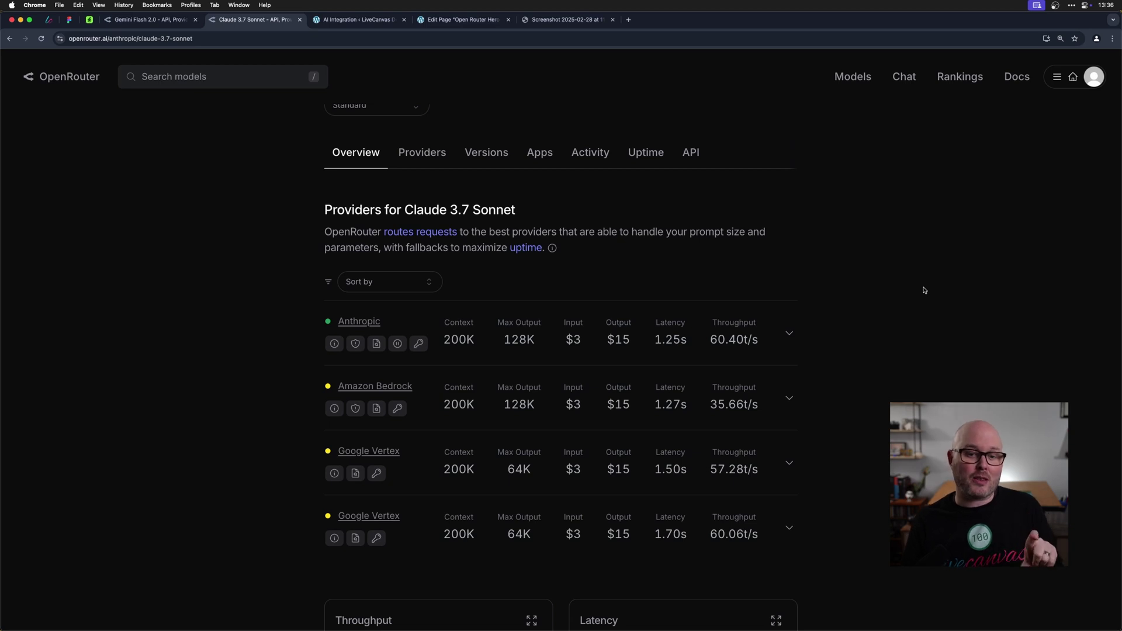
Scroll the Claude 3.7 Sonnet page, then view the free Gemini Flash Lite 2.0 Preview page.
{"action": "scroll", "coordinate": [707, 211], "scroll_direction": "down", "scroll_amount": 2}
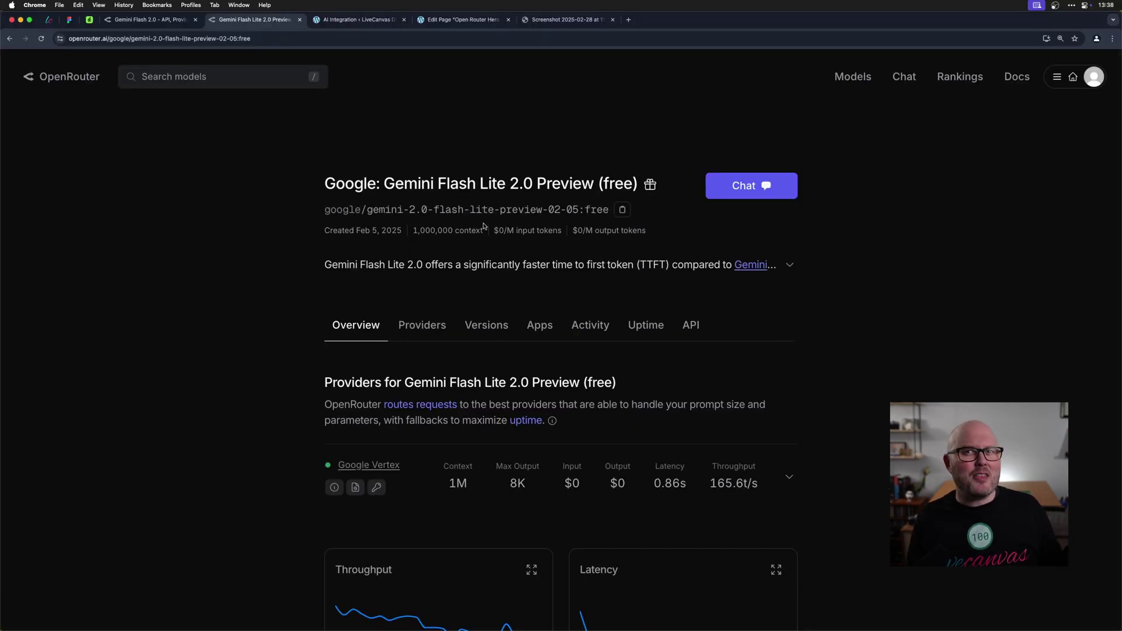
Highlight the Gemini Flash Lite 2.0 Preview title and scroll to its Throughput and Latency charts.
{"action": "left_click_drag", "start_coordinate": [368, 185], "coordinate": [638, 185]}
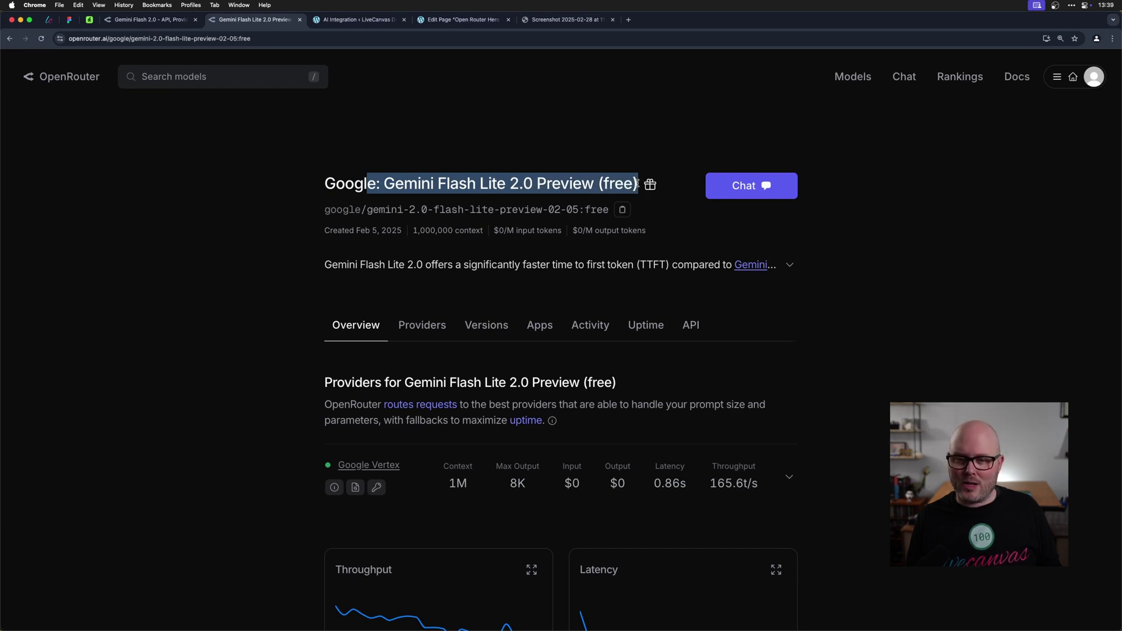
{"action": "left_click", "coordinate": [956, 269]}
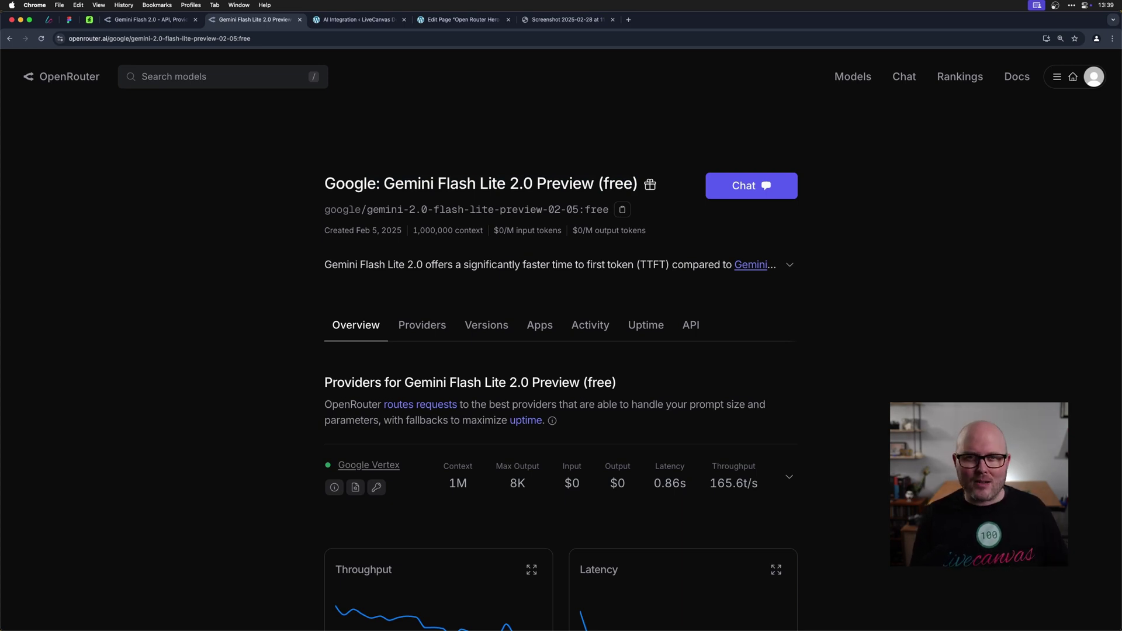
{"action": "scroll", "coordinate": [561, 339], "scroll_direction": "down", "scroll_amount": 2}
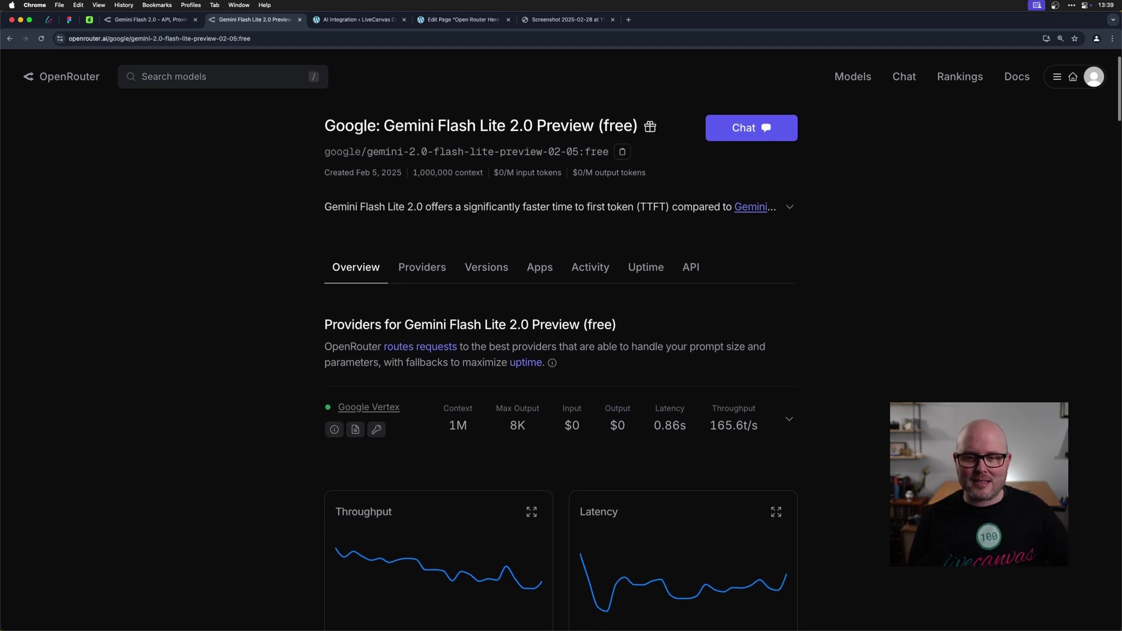
{"action": "scroll", "coordinate": [619, 297], "scroll_direction": "down", "scroll_amount": 3}
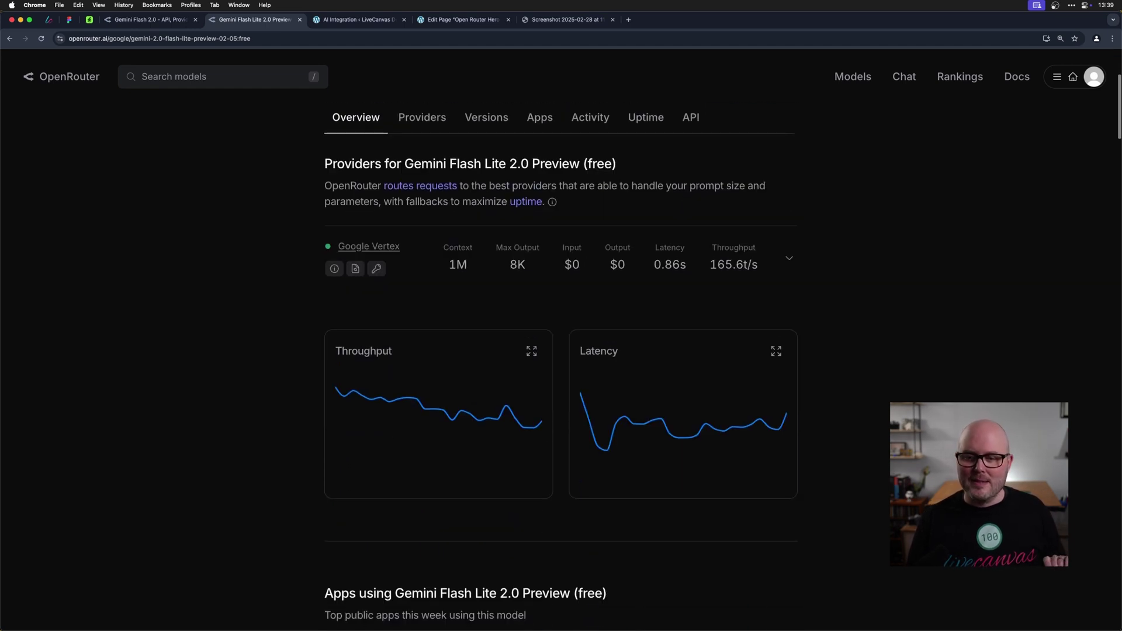
{"action": "mouse_move", "coordinate": [570, 276]}
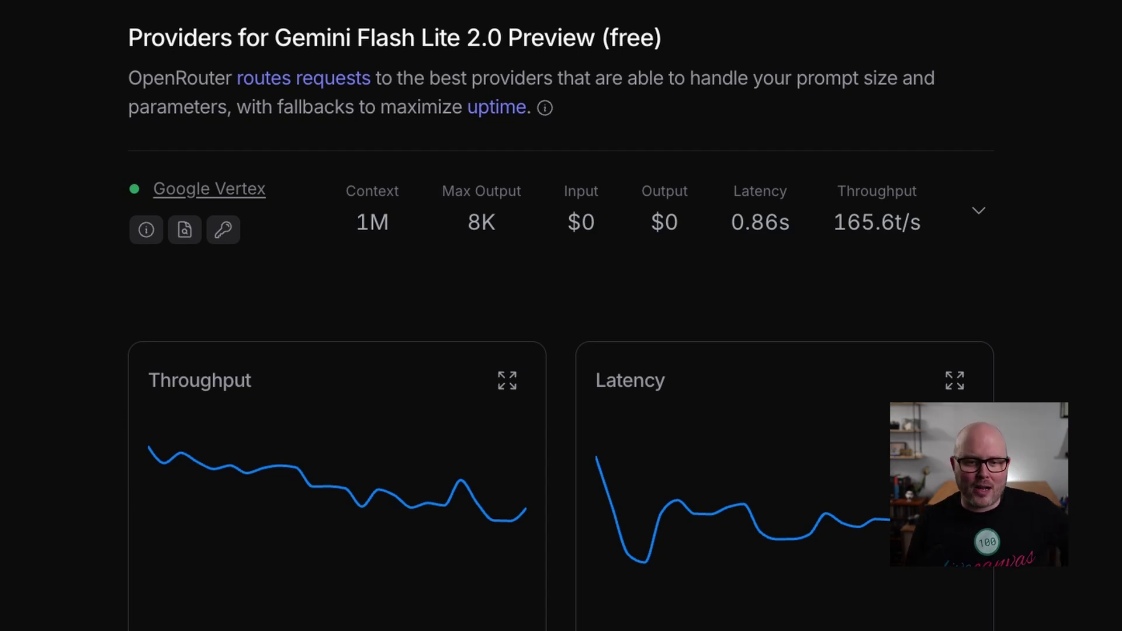
Highlight the model name in the providers heading, then open the account's Activity page.
{"action": "left_click_drag", "start_coordinate": [292, 36], "coordinate": [431, 33]}
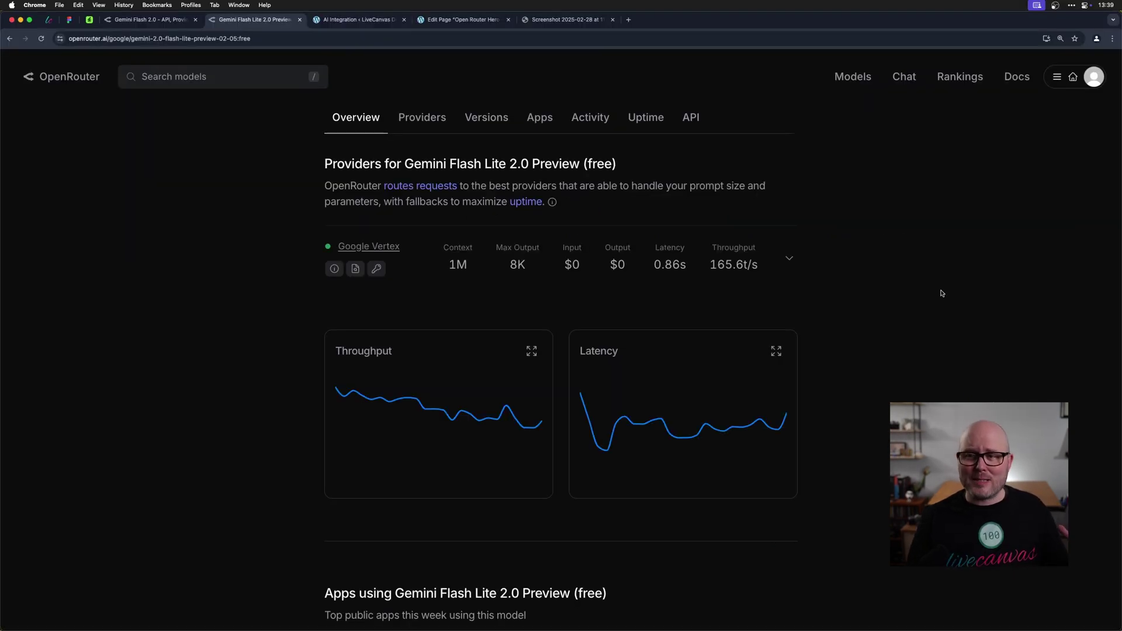
{"action": "mouse_move", "coordinate": [1082, 77]}
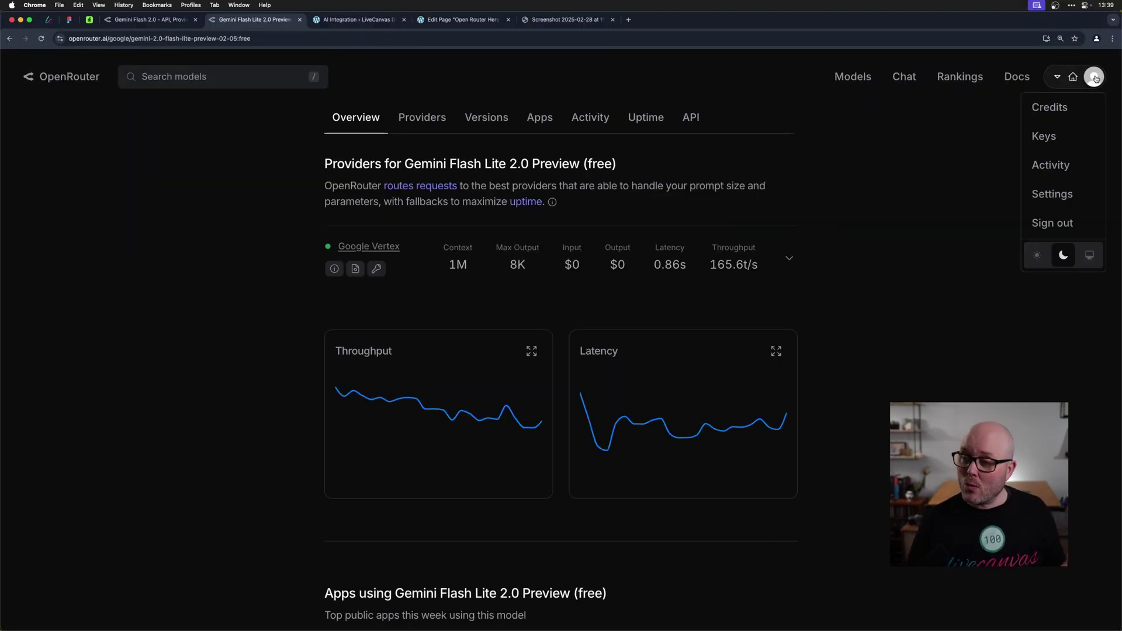
{"action": "left_click", "coordinate": [1050, 165]}
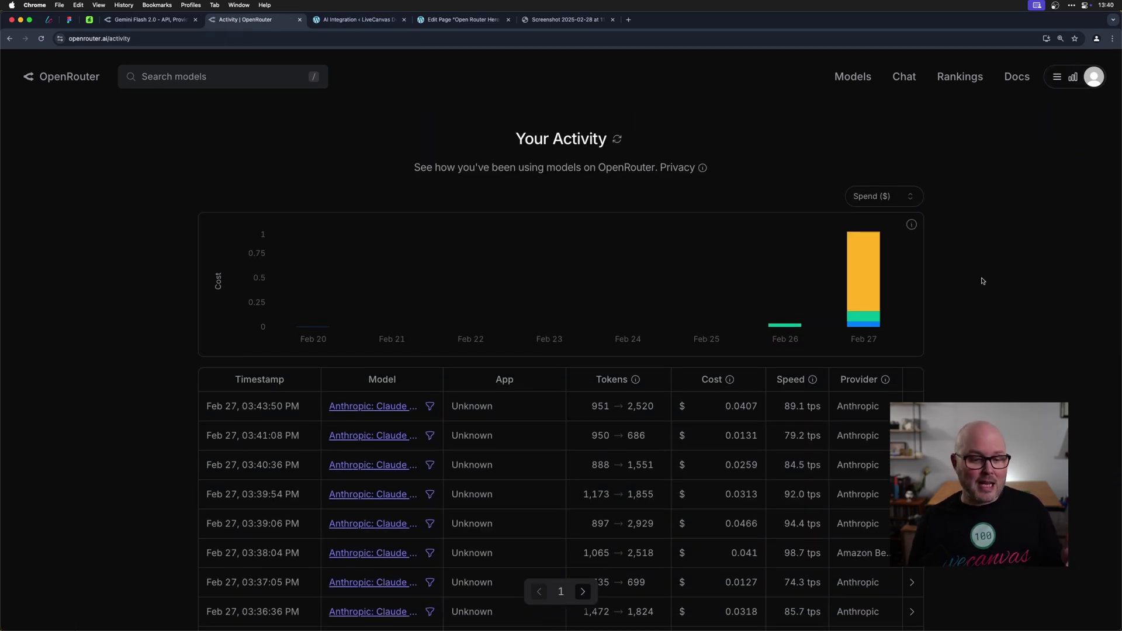
Review per-model spending on the Activity page, including the Feb 27 cost breakdown.
{"action": "scroll", "coordinate": [982, 281], "scroll_direction": "down", "scroll_amount": 3}
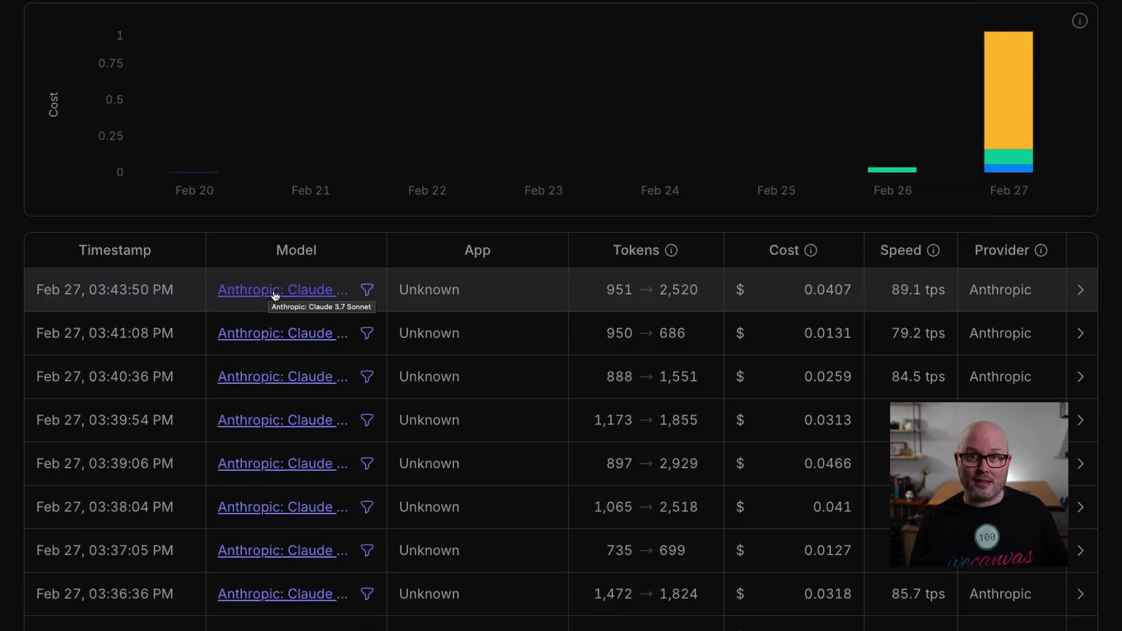
{"action": "mouse_move", "coordinate": [1031, 94]}
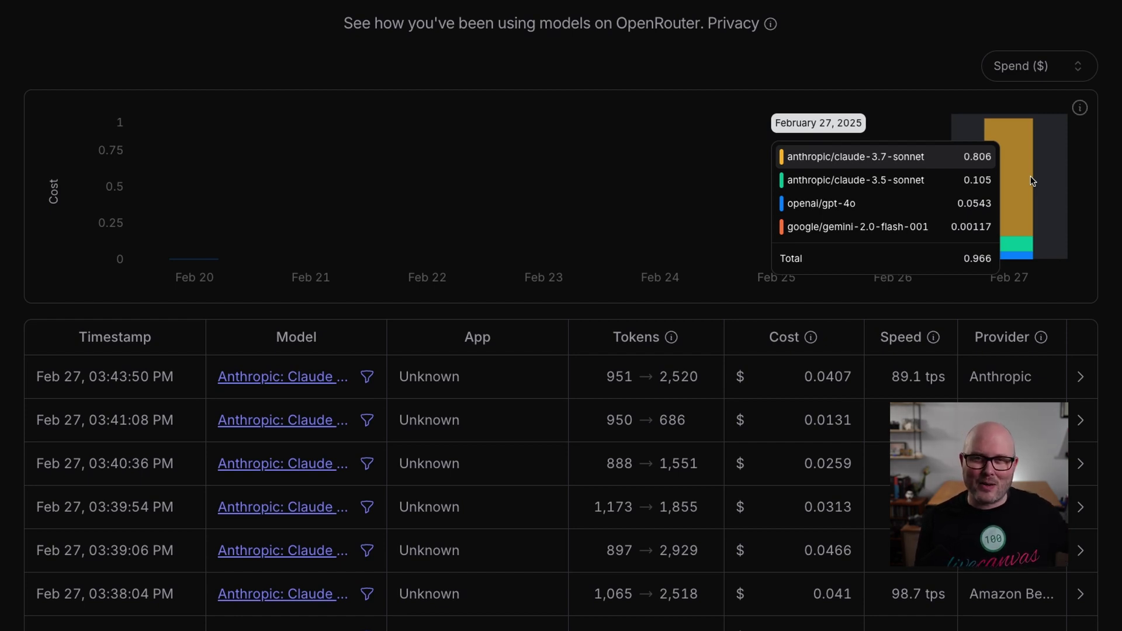
{"action": "scroll", "coordinate": [1033, 181], "scroll_direction": "down", "scroll_amount": 2}
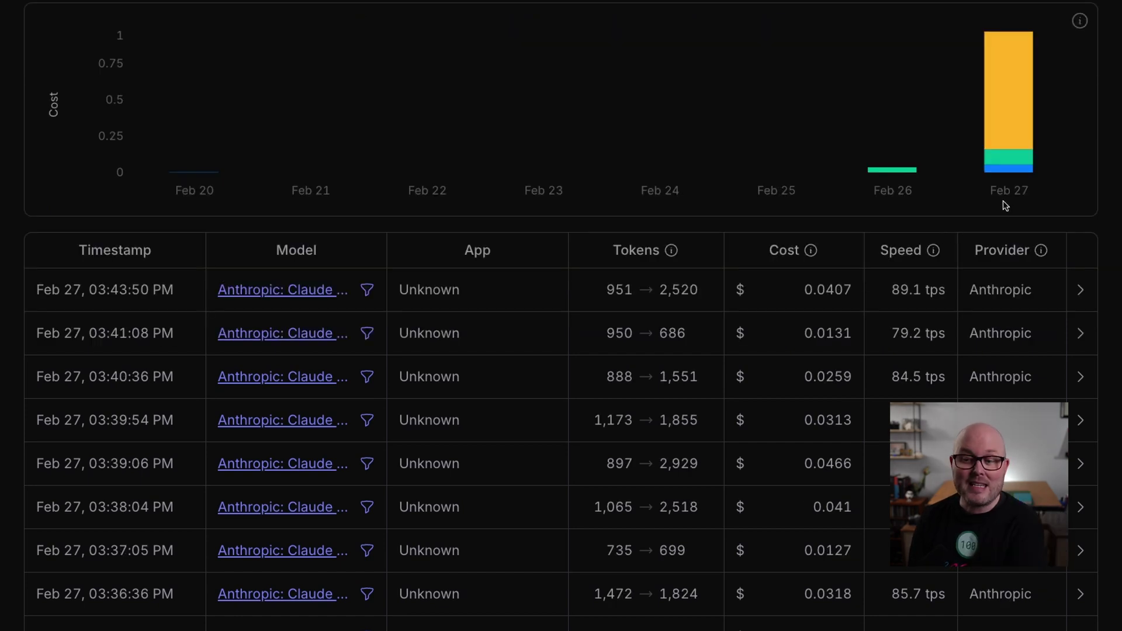
{"action": "mouse_move", "coordinate": [1024, 154]}
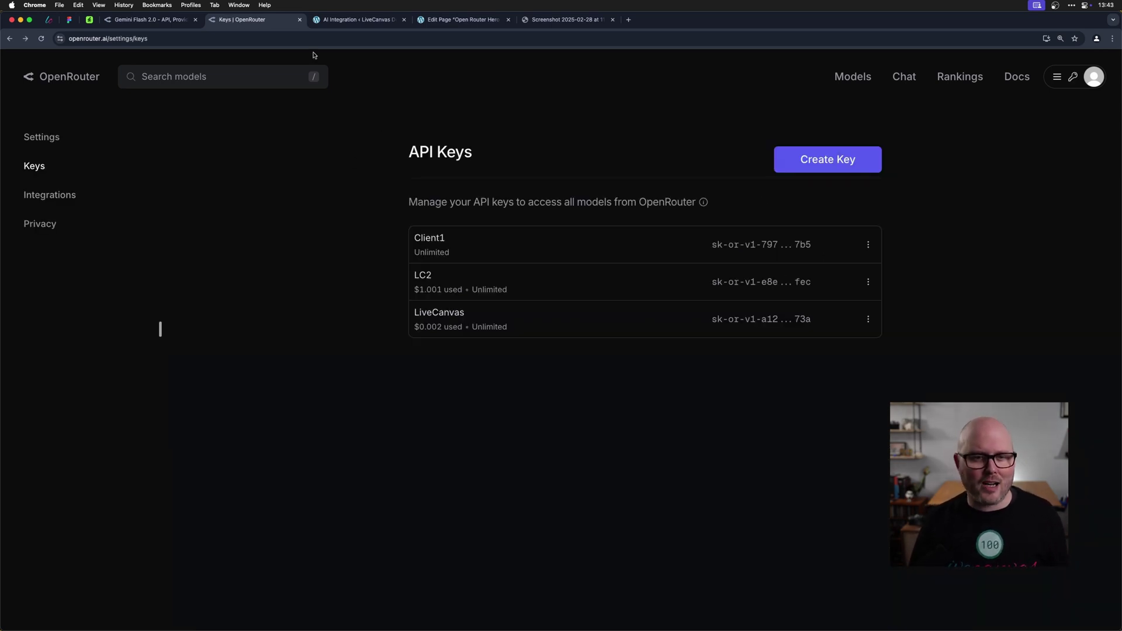
Confirm the stored OpenRouter API key in AI Settings, then edit 'Open Router Hero Demo' in LiveCanvas.
{"action": "left_click", "coordinate": [358, 20]}
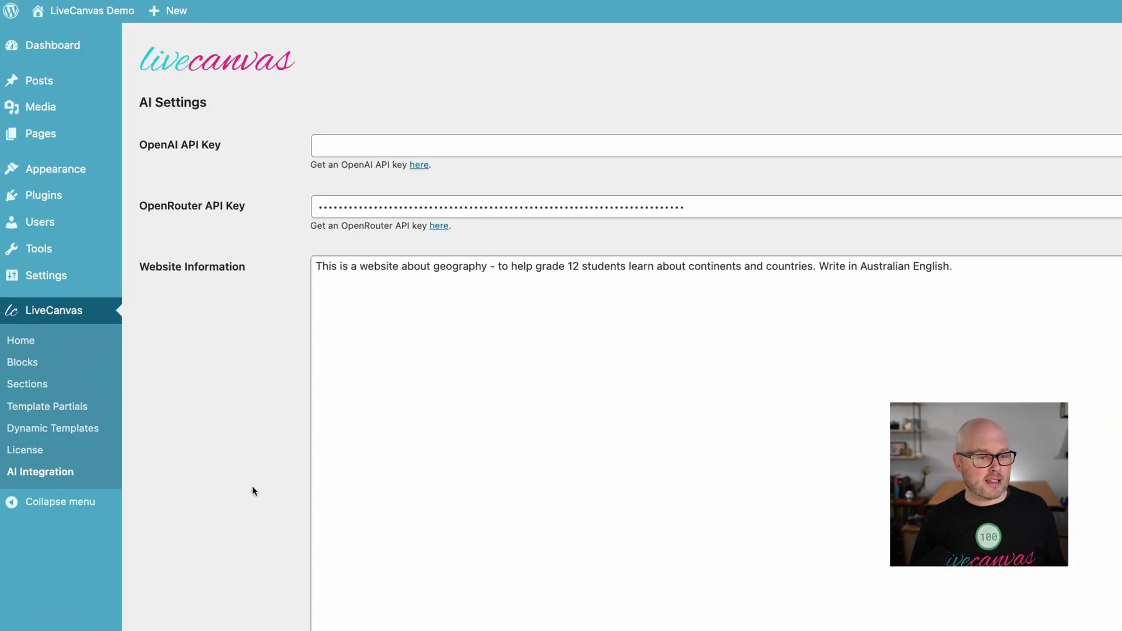
{"action": "triple_click", "coordinate": [381, 205]}
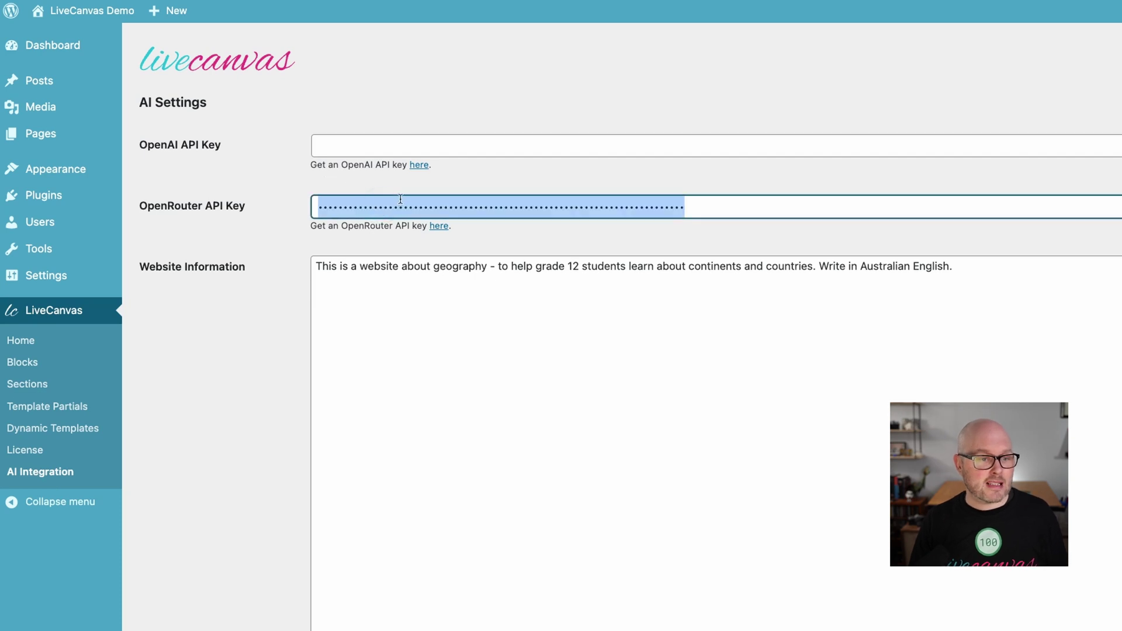
{"action": "left_click", "coordinate": [253, 200]}
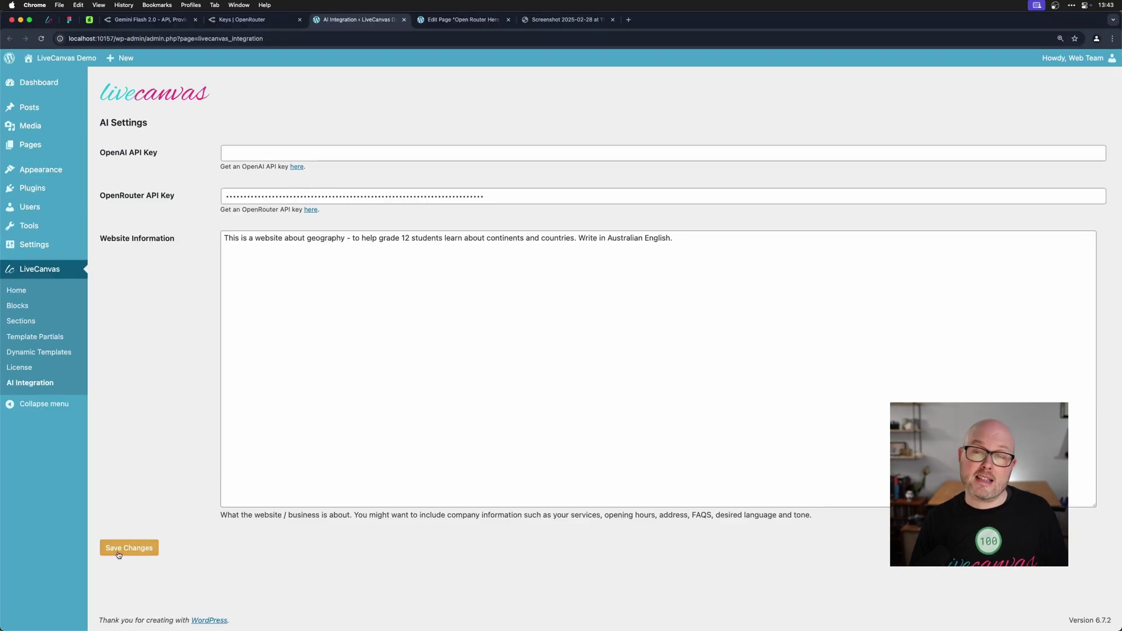
{"action": "key", "text": "ctrl+Tab"}
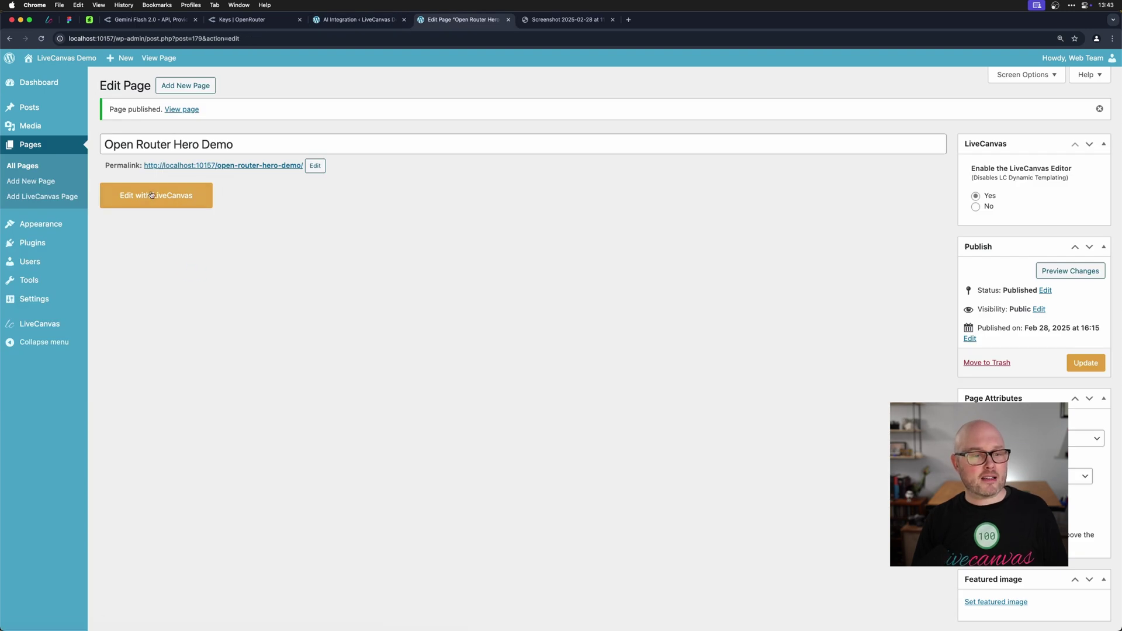
{"action": "left_click", "coordinate": [151, 194]}
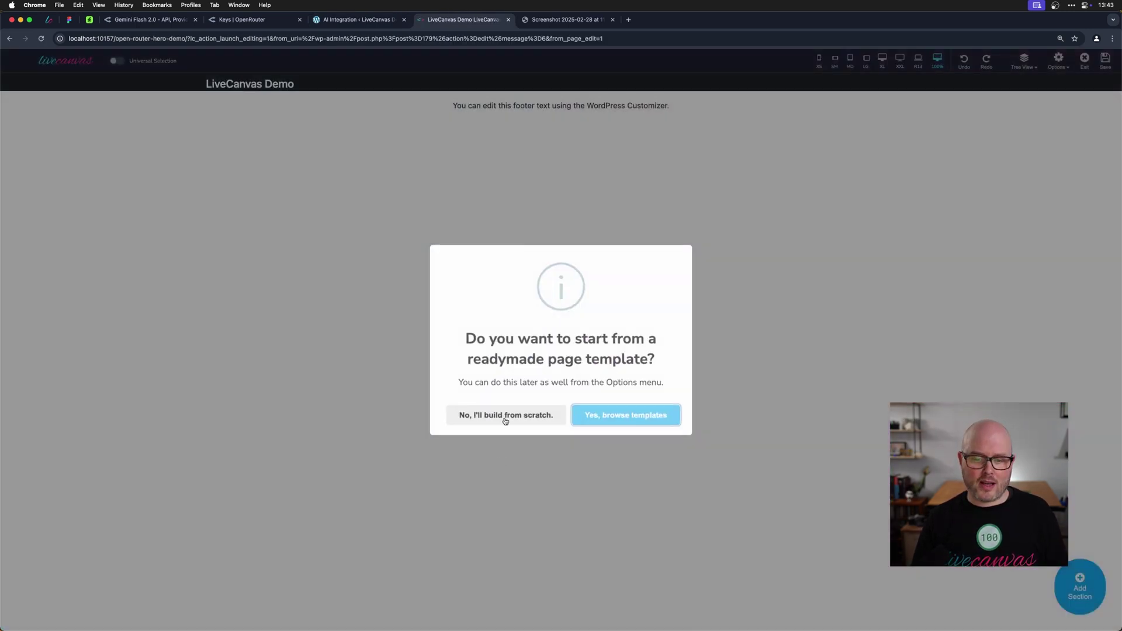
Start the page from scratch, add a blank section and bring up its AI Assistant.
{"action": "left_click", "coordinate": [505, 416]}
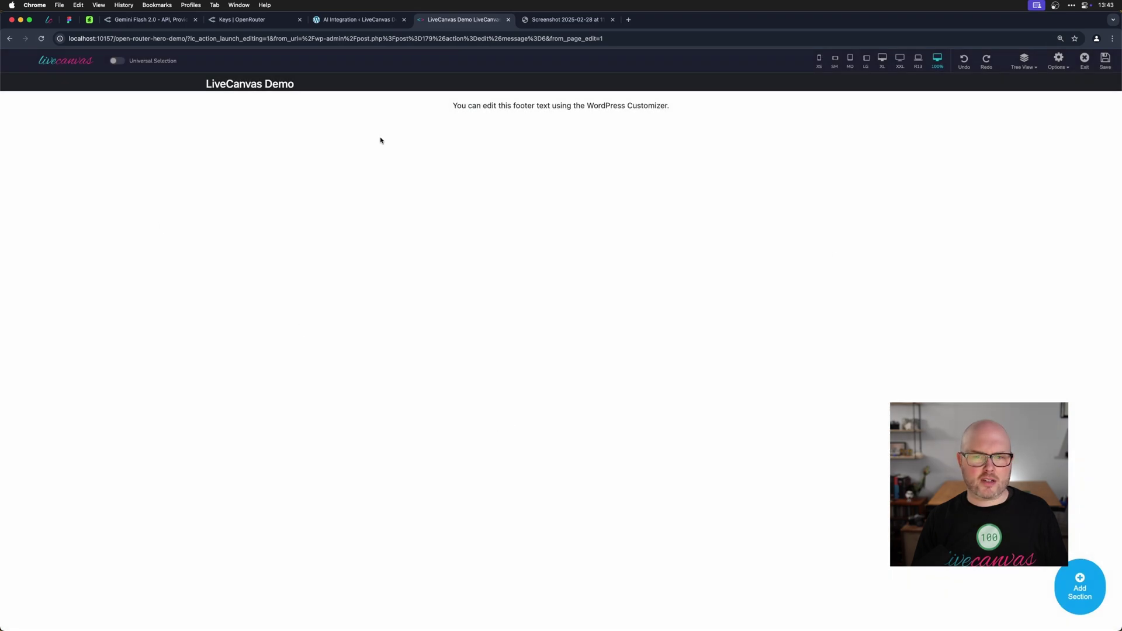
{"action": "left_click", "coordinate": [1084, 585]}
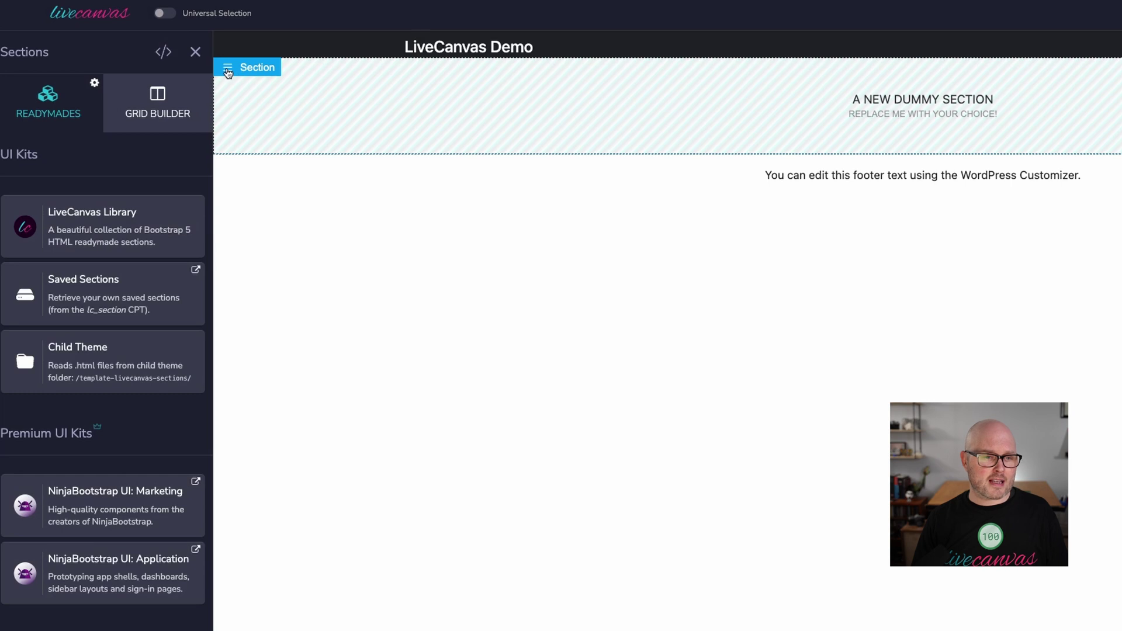
{"action": "left_click", "coordinate": [231, 74]}
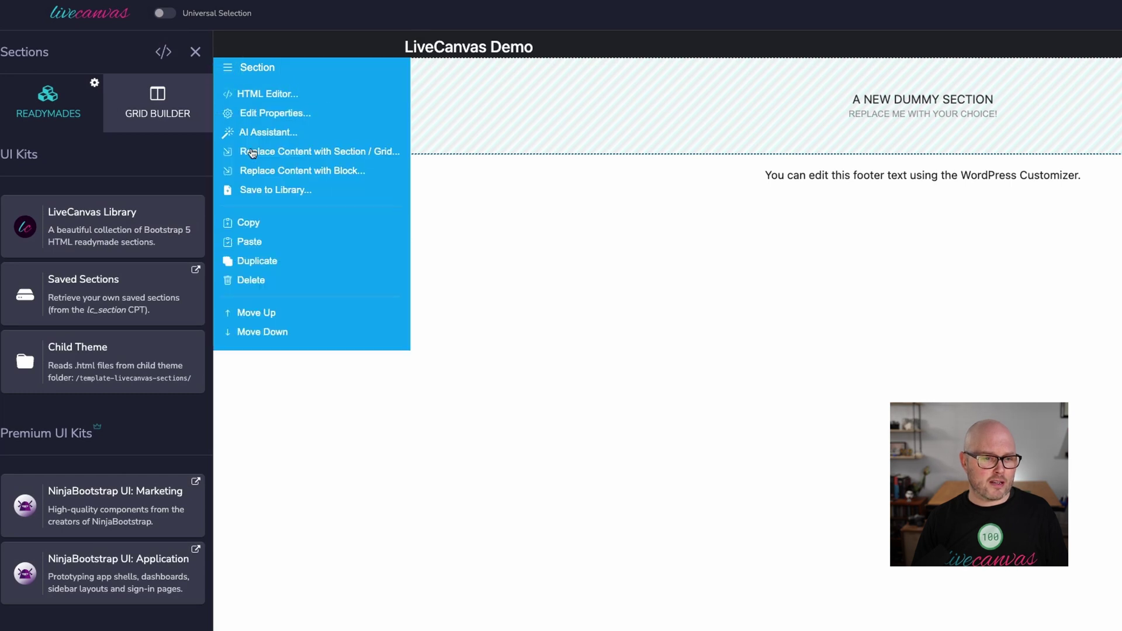
{"action": "left_click", "coordinate": [268, 134]}
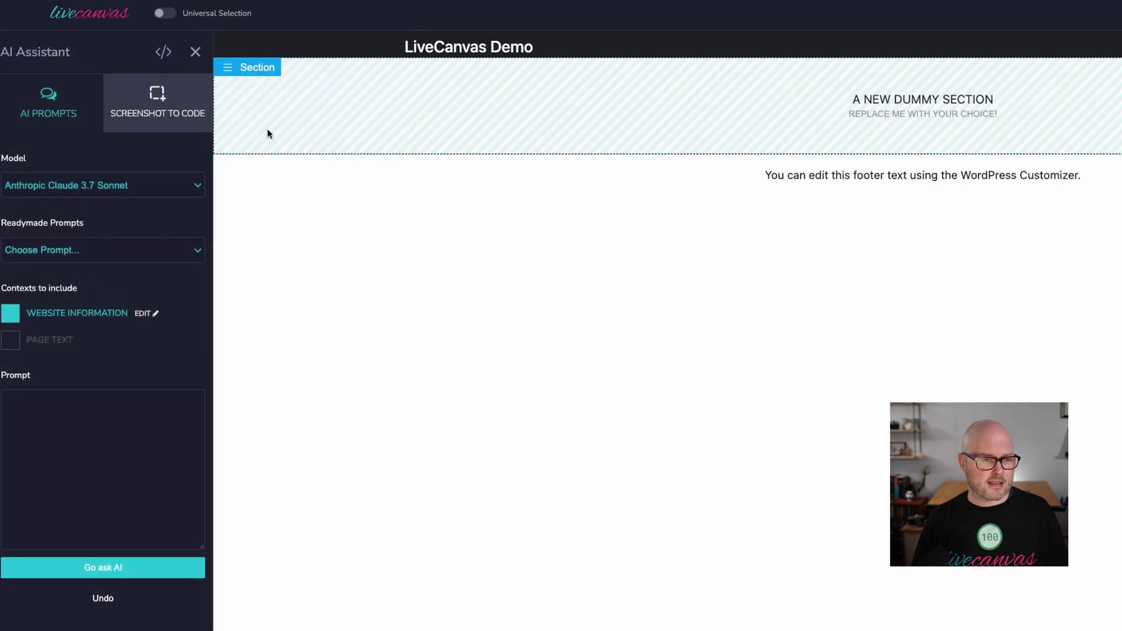
{"action": "left_click", "coordinate": [147, 185]}
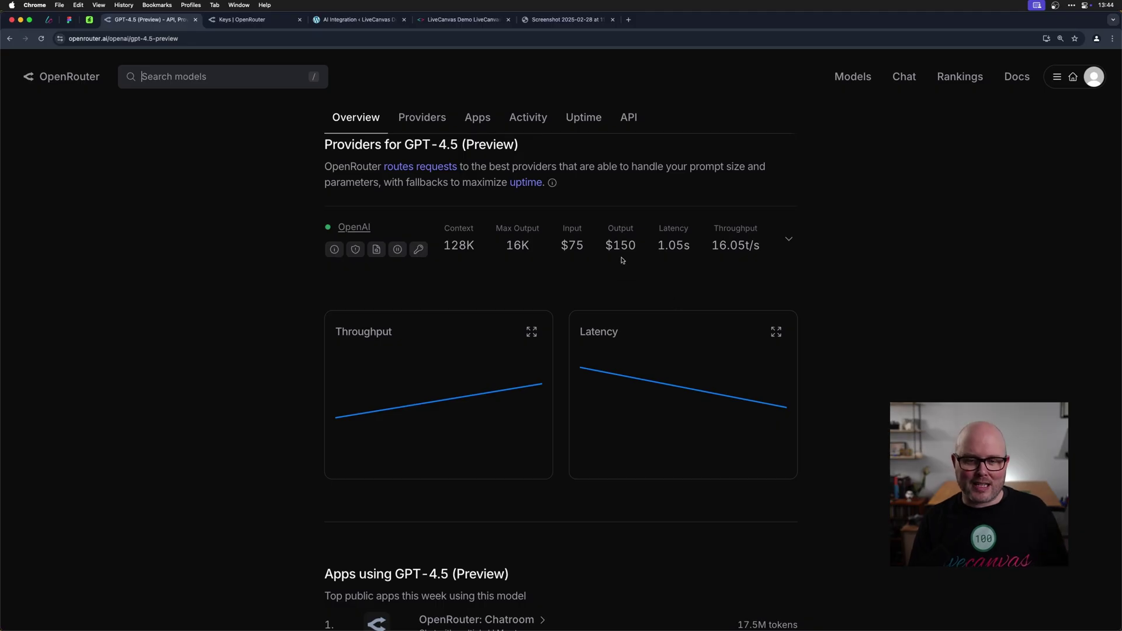
Keep Anthropic Claude 3.7 Sonnet as the AI Assistant's model.
{"action": "scroll", "coordinate": [629, 279], "scroll_direction": "down", "scroll_amount": 1}
{"action": "scroll", "coordinate": [621, 275], "scroll_direction": "down", "scroll_amount": 2}
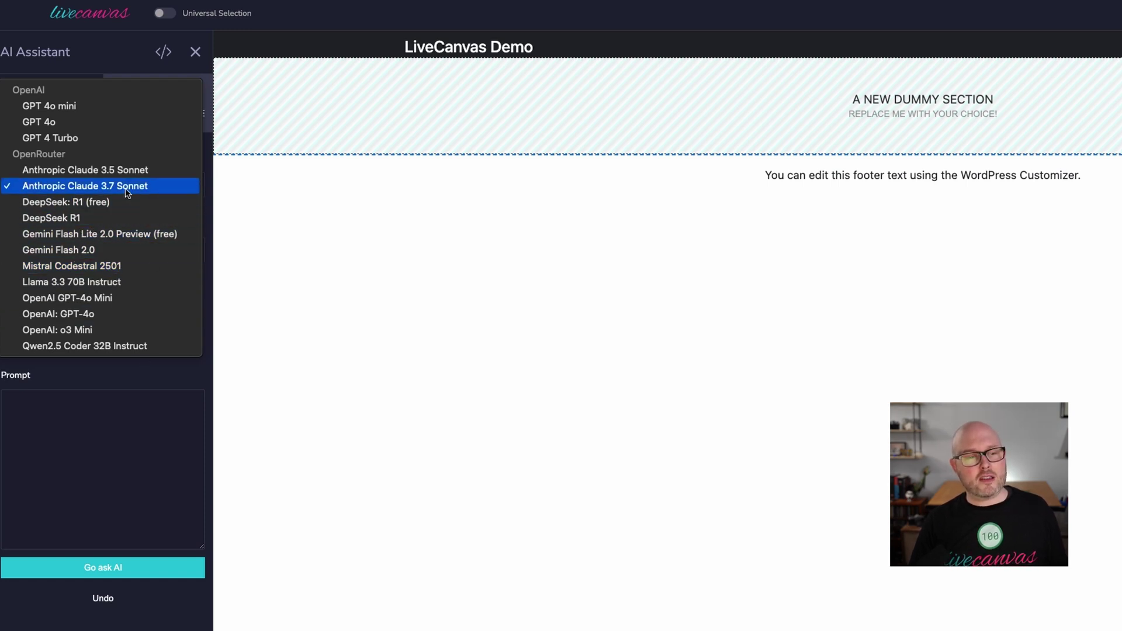
{"action": "left_click", "coordinate": [207, 199]}
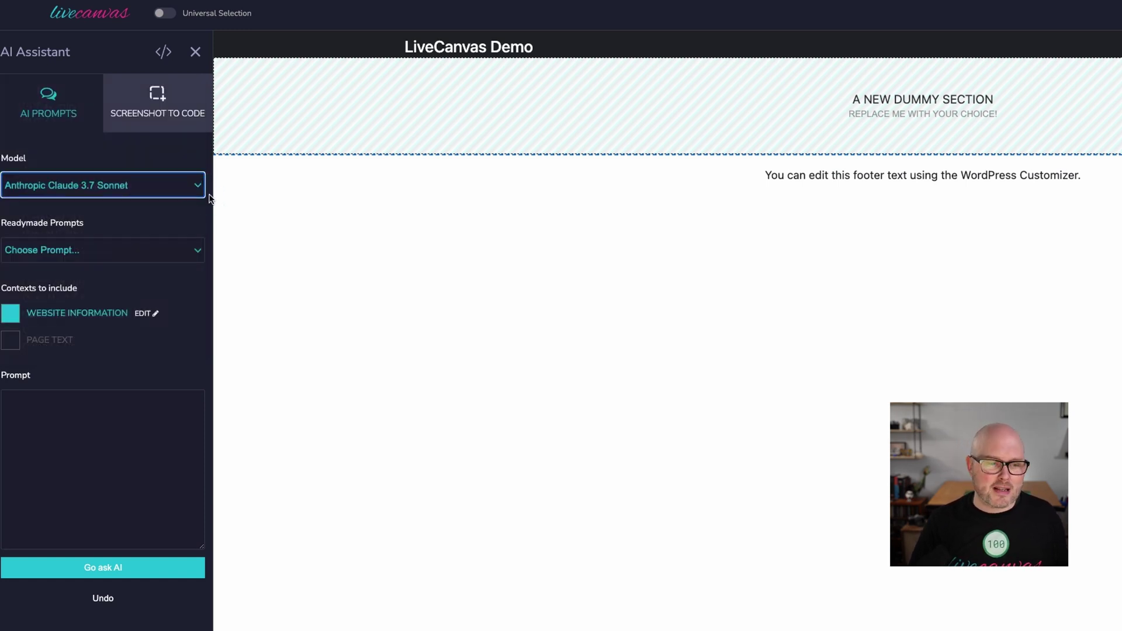
Switch to Screenshot to Code with Claude 3.7 Sonnet and check the Travele reference page.
{"action": "left_click", "coordinate": [198, 229]}
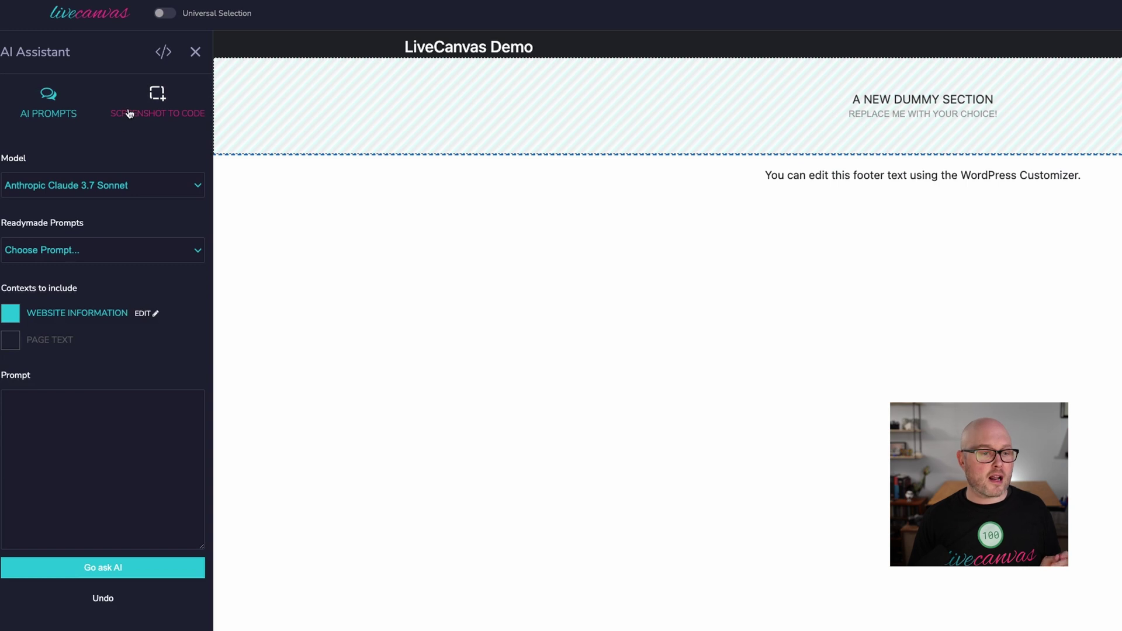
{"action": "left_click", "coordinate": [139, 110]}
{"action": "left_click", "coordinate": [135, 186]}
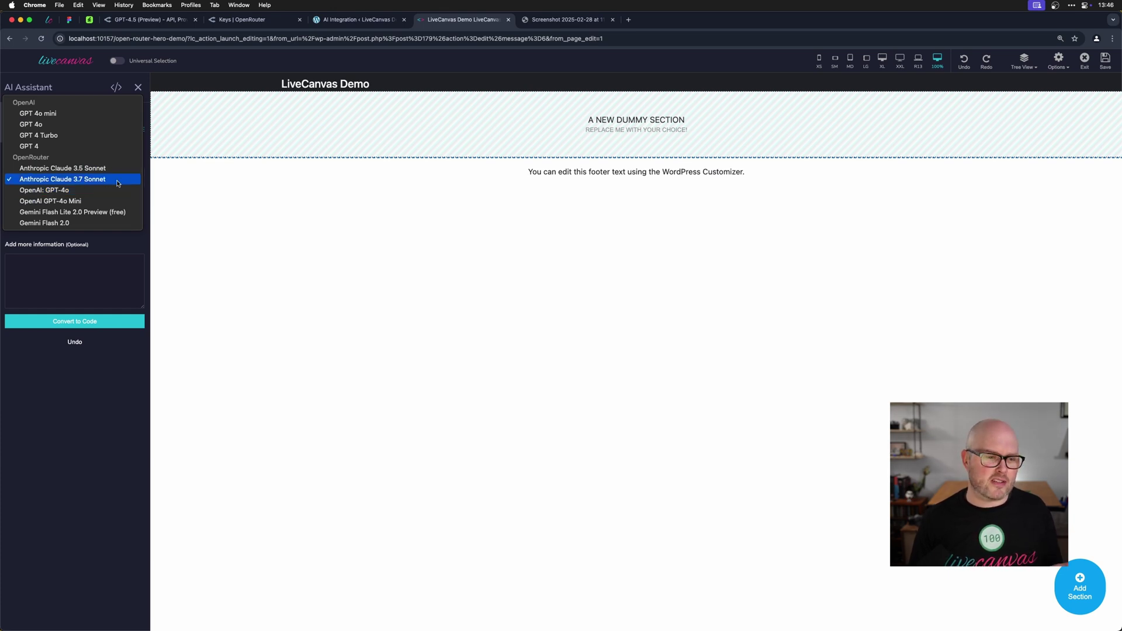
{"action": "left_click", "coordinate": [118, 183]}
{"action": "left_click", "coordinate": [560, 20]}
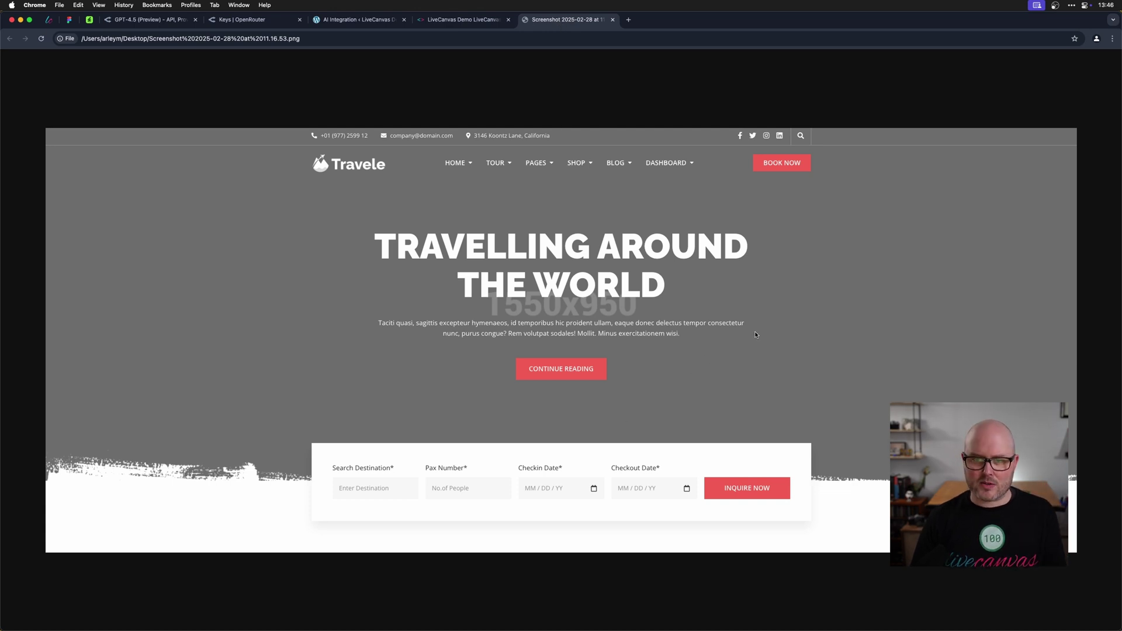
{"action": "left_click", "coordinate": [88, 19]}
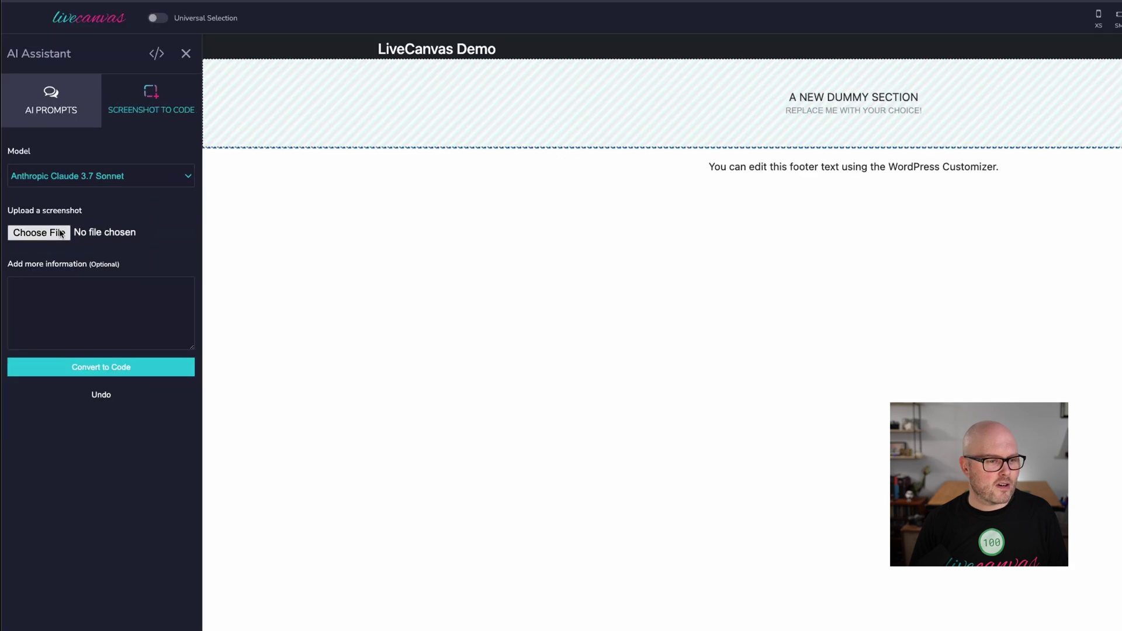
Upload 'Screenshot 2025-02-28 at 11.16.53.png' and convert it into page code.
{"action": "left_click", "coordinate": [50, 237]}
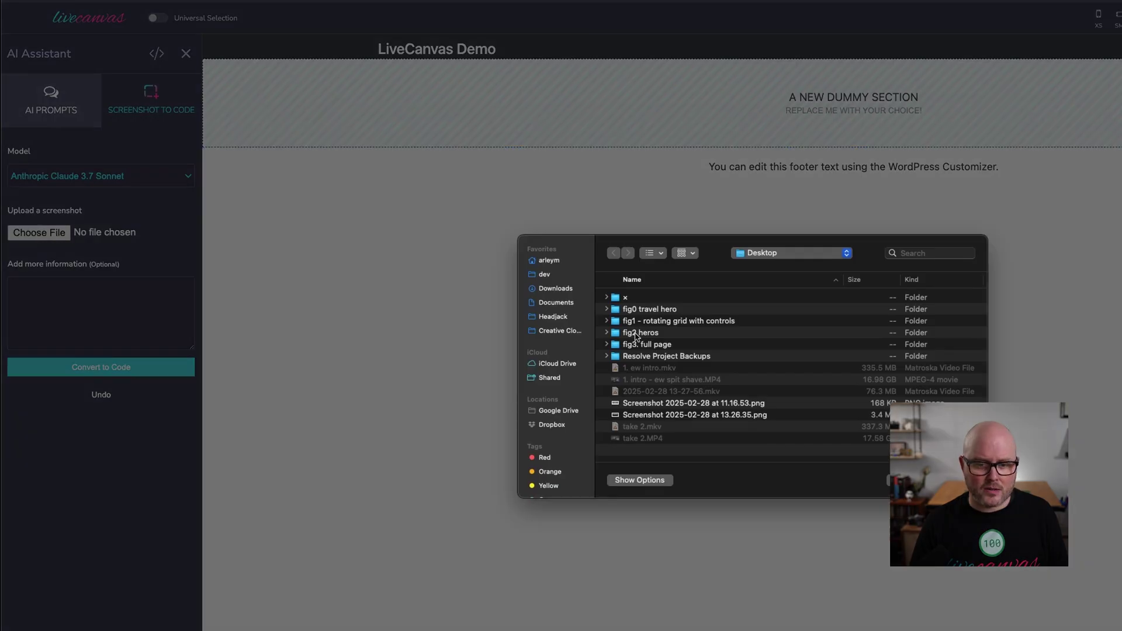
{"action": "key", "text": "Escape"}
{"action": "left_click", "coordinate": [42, 237]}
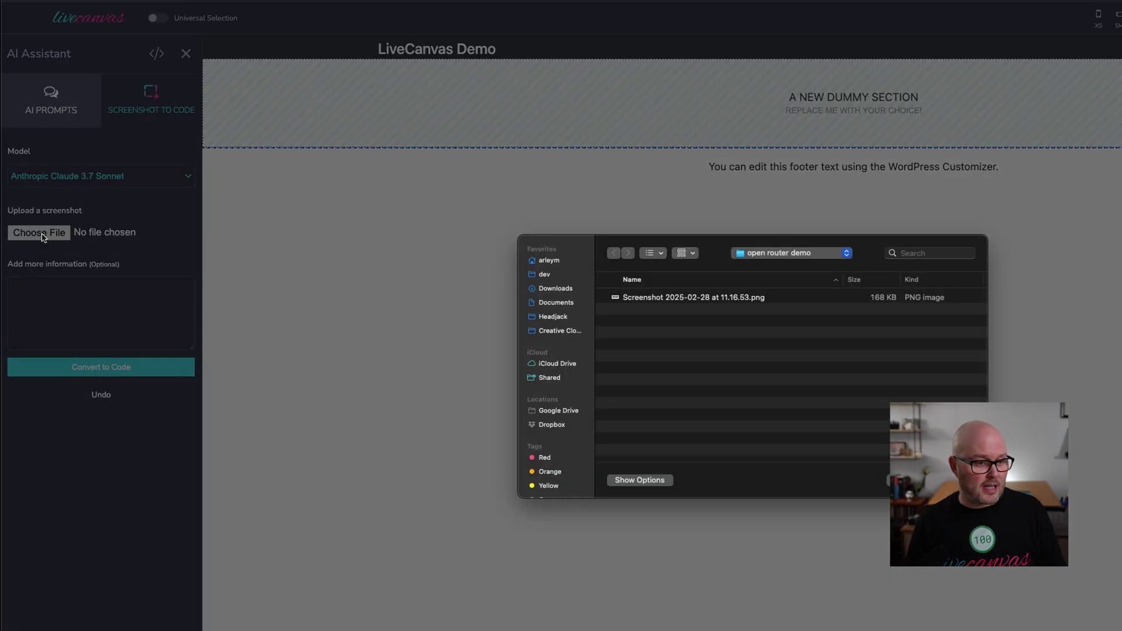
{"action": "double_click", "coordinate": [686, 297]}
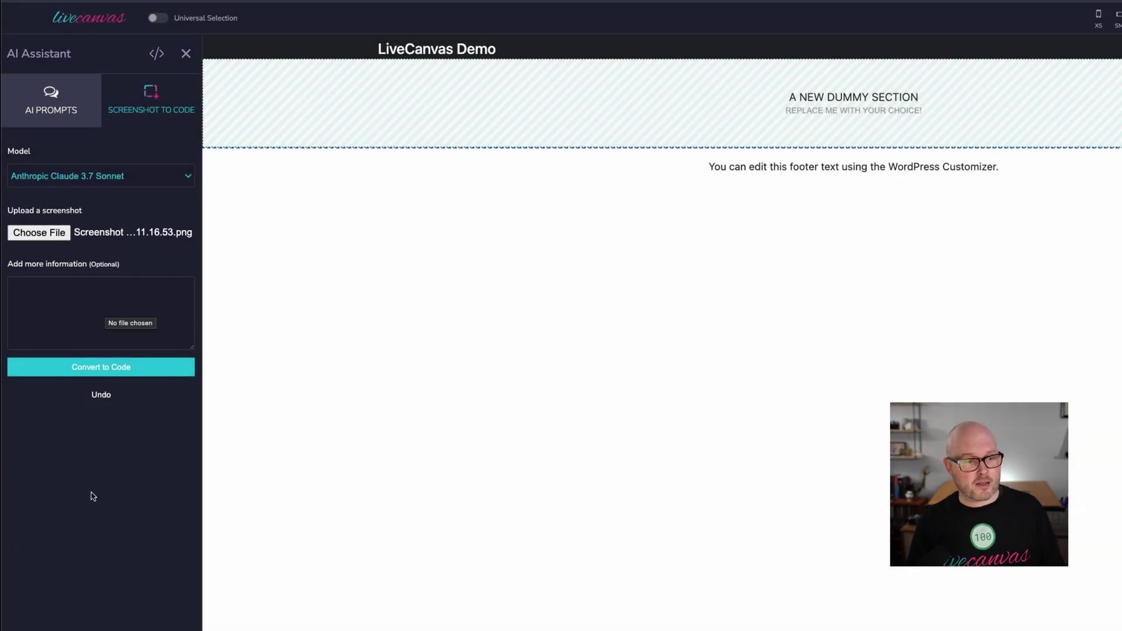
{"action": "left_click", "coordinate": [97, 366]}
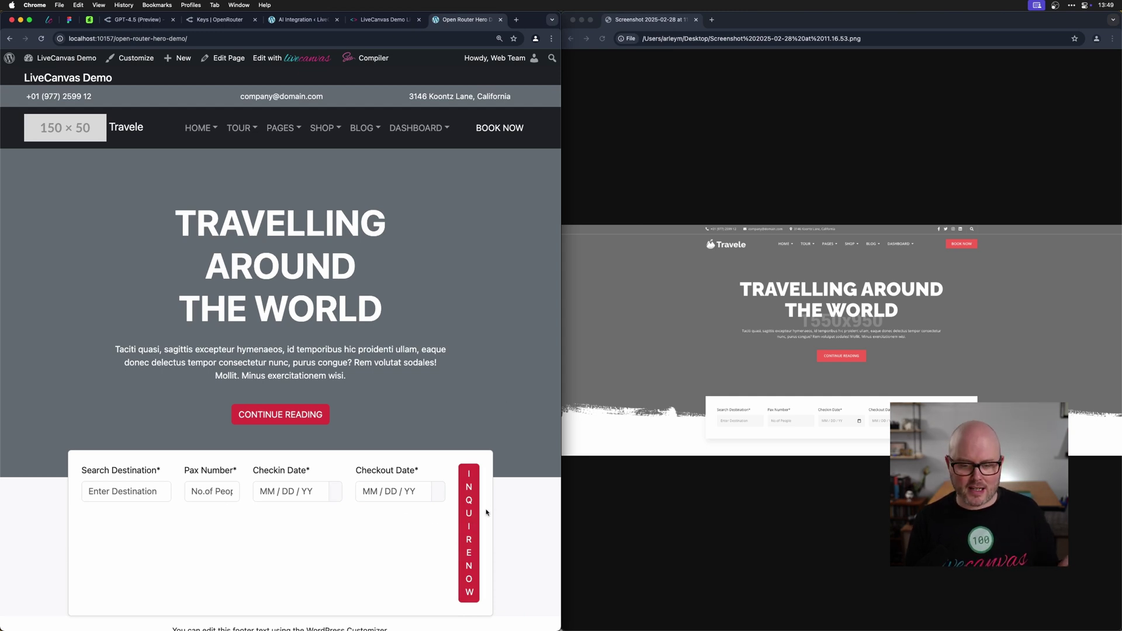
Review the generated Travelling Around the World hero and booking form with the browser maximised.
{"action": "scroll", "coordinate": [477, 503], "scroll_direction": "down", "scroll_amount": 1}
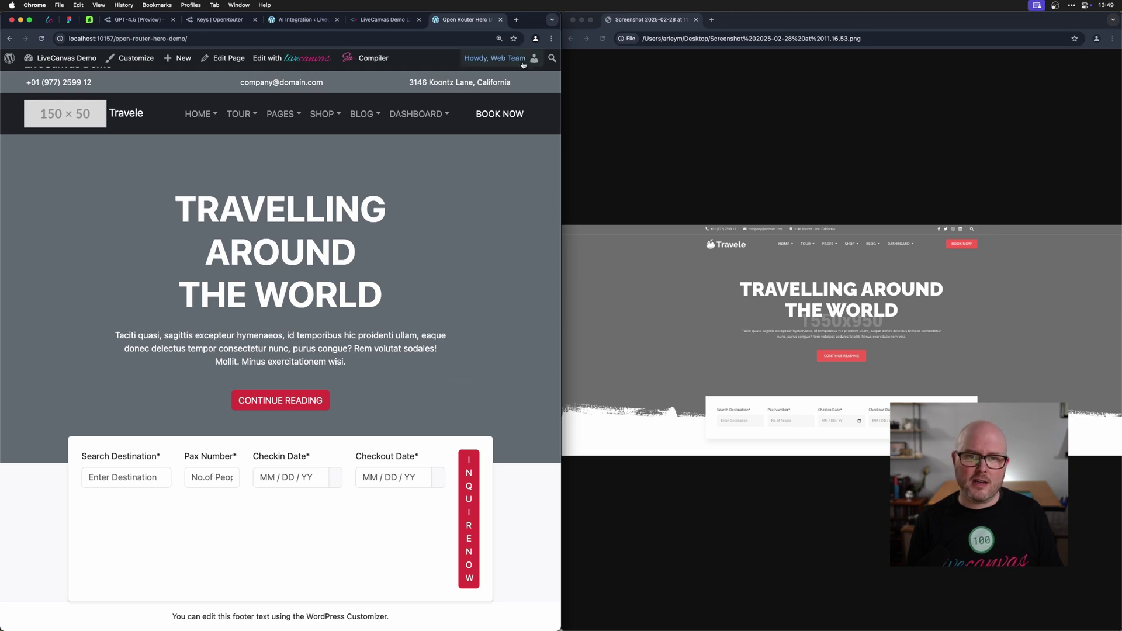
{"action": "scroll", "coordinate": [519, 70], "scroll_direction": "up", "scroll_amount": 1}
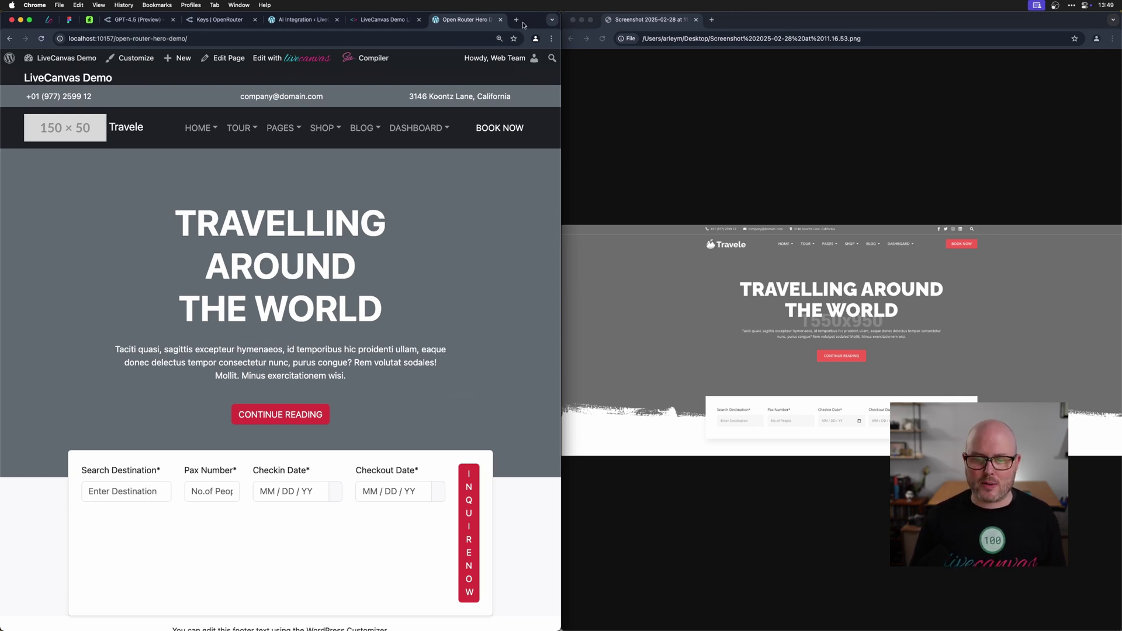
{"action": "double_click", "coordinate": [524, 24]}
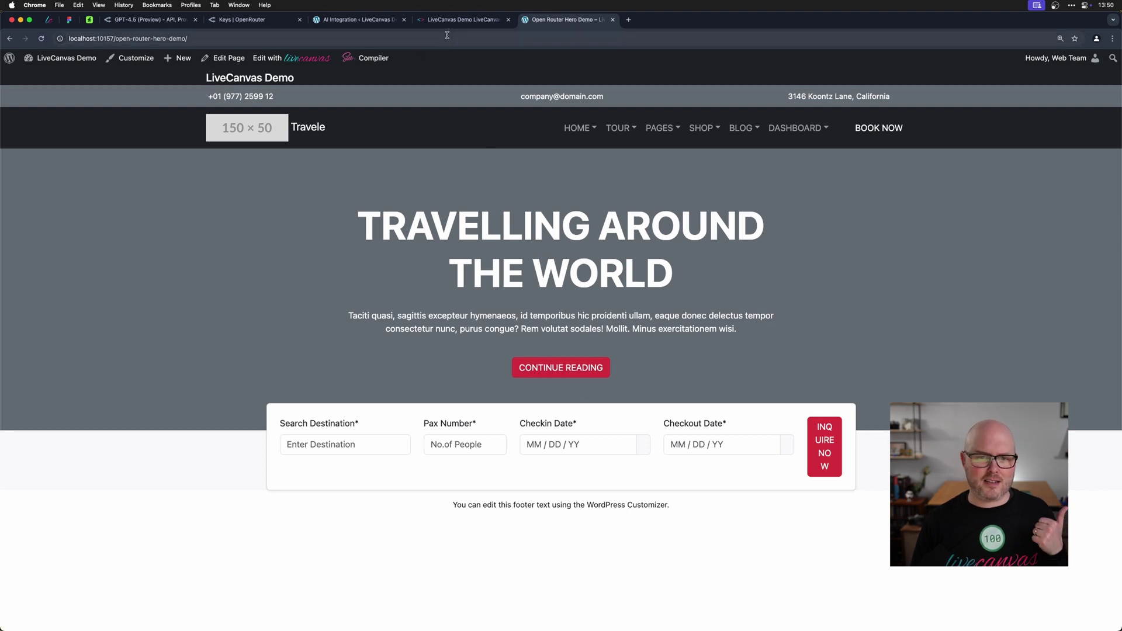
{"action": "left_click", "coordinate": [462, 19]}
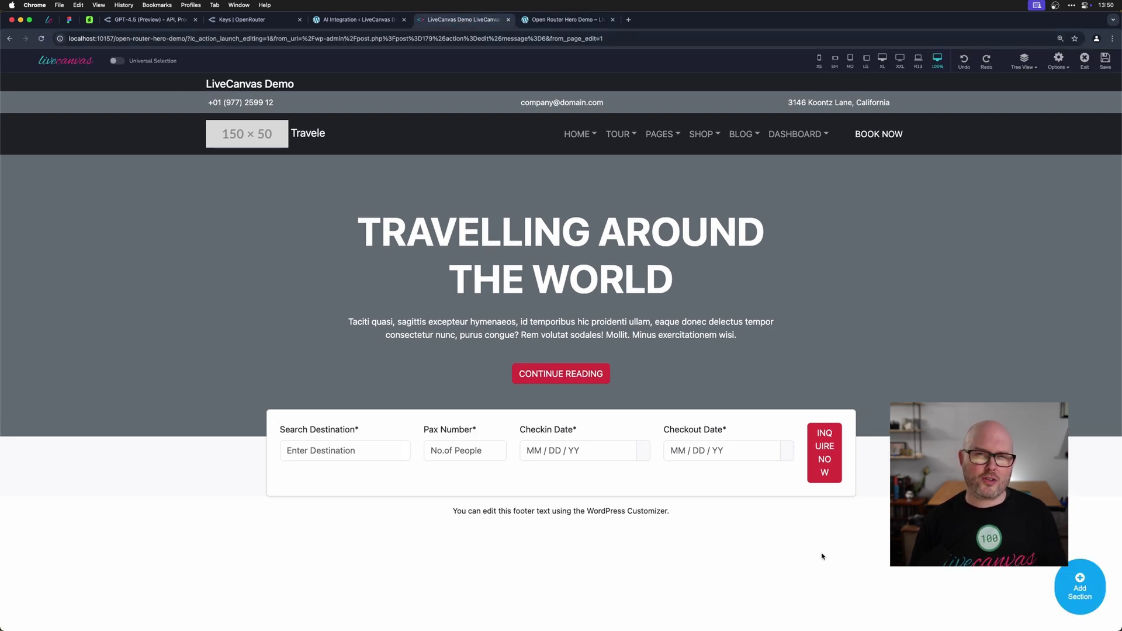
Add another section and send its AI Assistant the hero banner with overlapping booking toolbar prompt.
{"action": "left_click", "coordinate": [1078, 583]}
{"action": "left_click", "coordinate": [172, 504]}
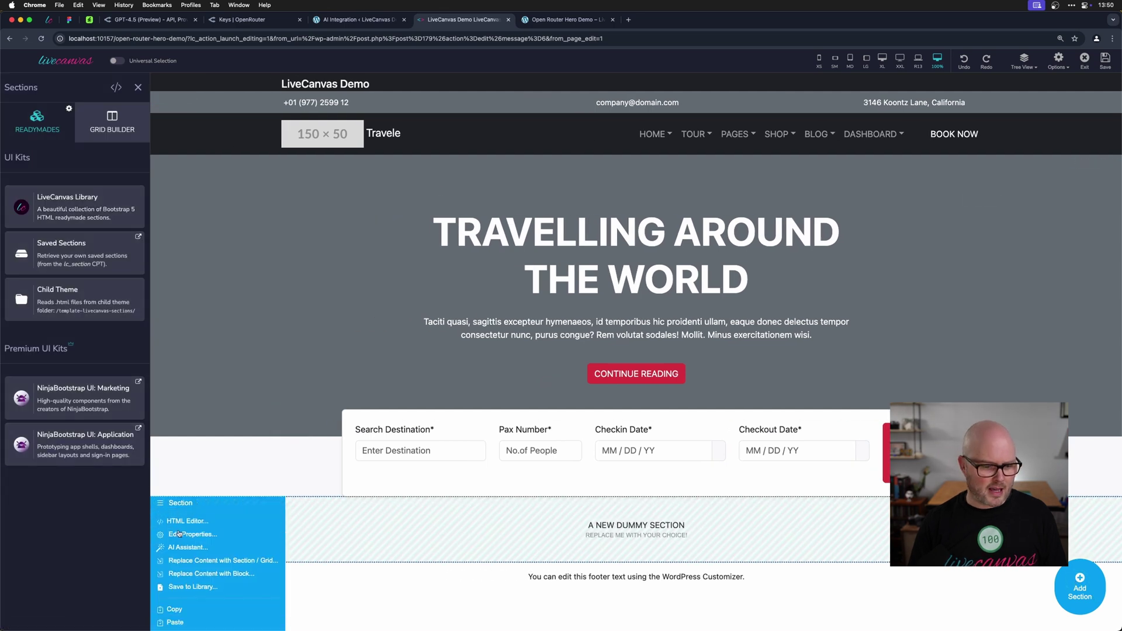
{"action": "left_click", "coordinate": [185, 548]}
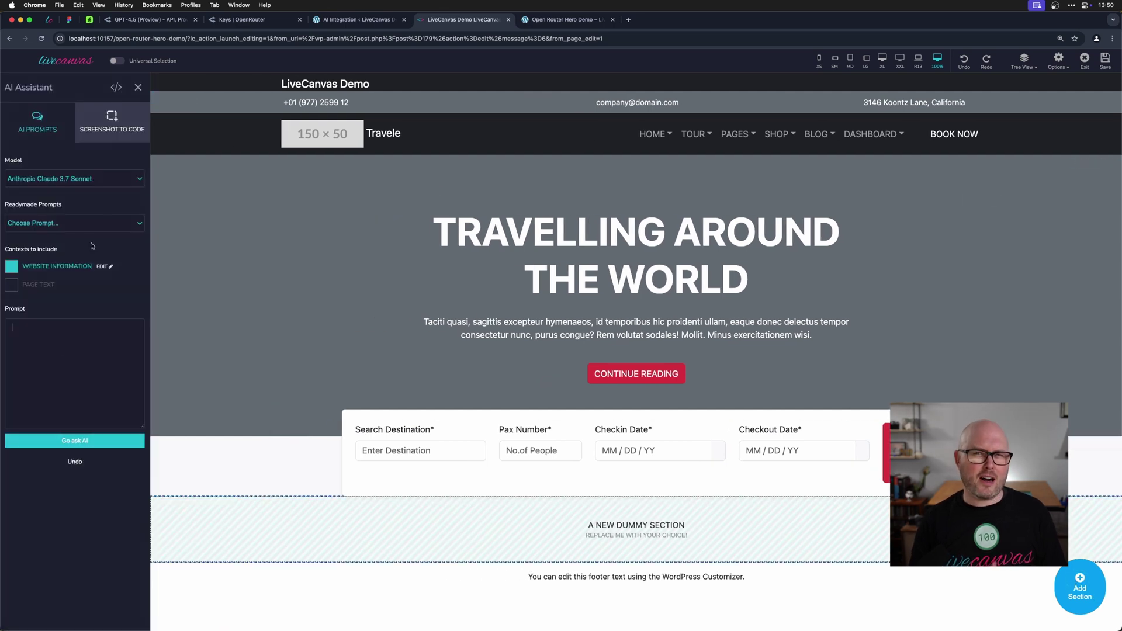
{"action": "type", "text": "Build me a hero banner with bg-seconday background, with a centered title, description, and a CTA button. Below the banner I want an overlapping floating bg-white tool bar that has a form - three fields (destination, checkin and checkout date fields) and \"inquire\" button."}
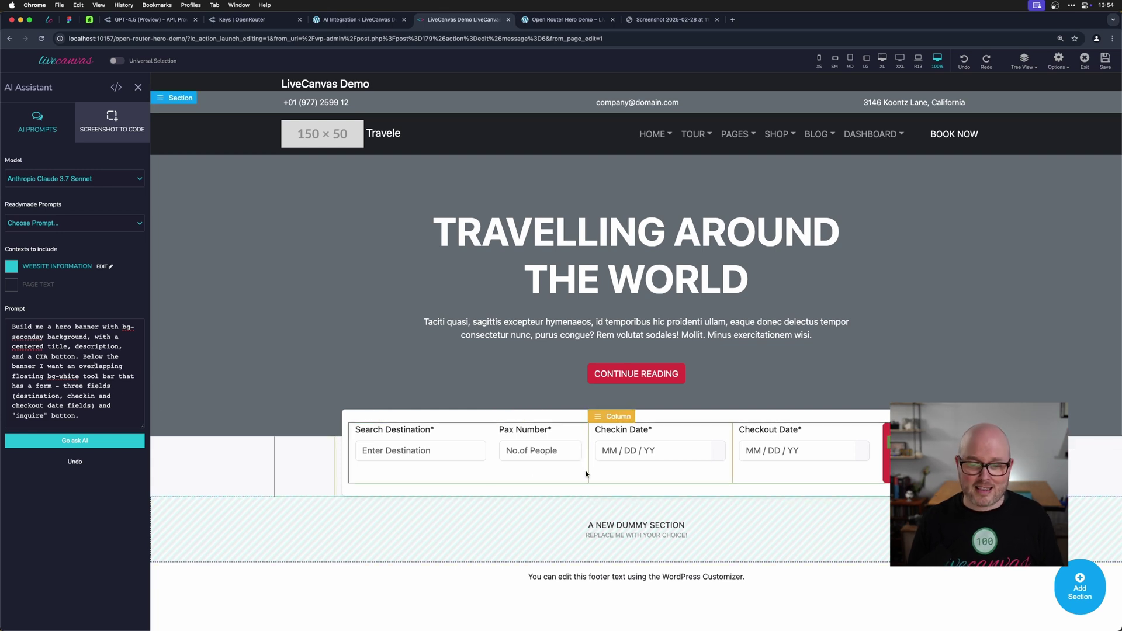
{"action": "left_click", "coordinate": [98, 443]}
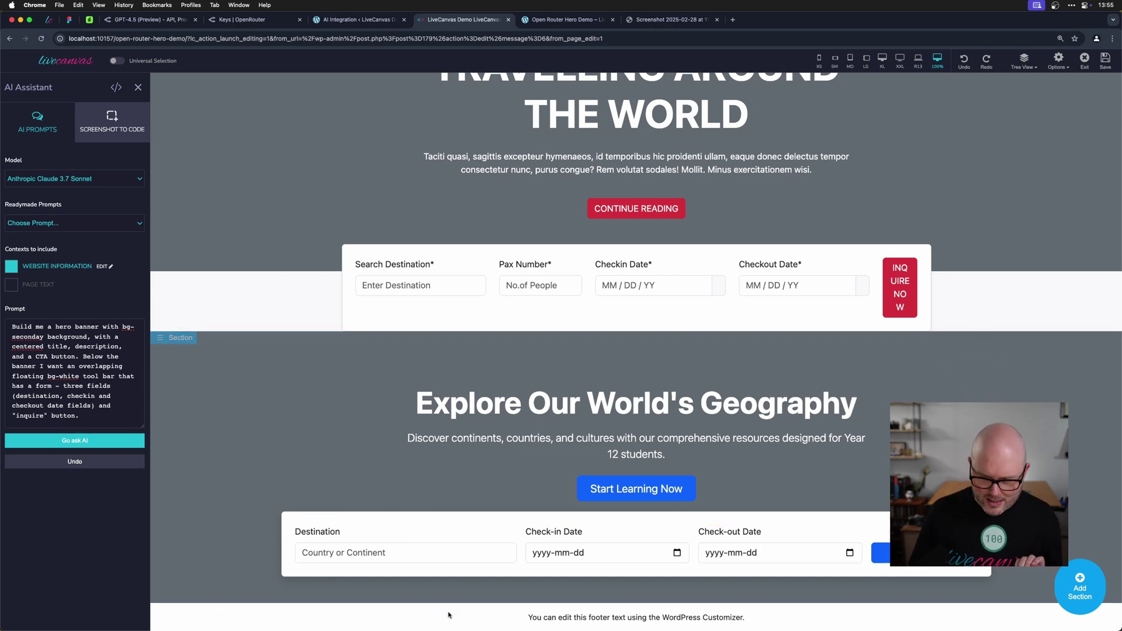
Ask the Geography section's AI Assistant to make the booking form overlap the banner via negative margin.
{"action": "left_click", "coordinate": [162, 340]}
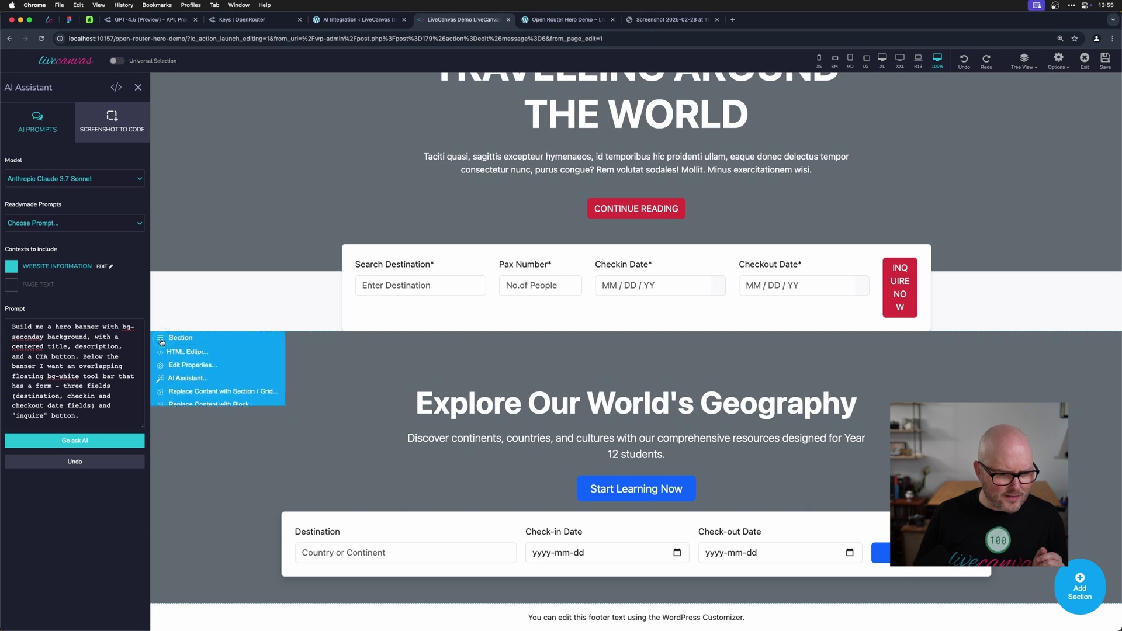
{"action": "left_click", "coordinate": [187, 382]}
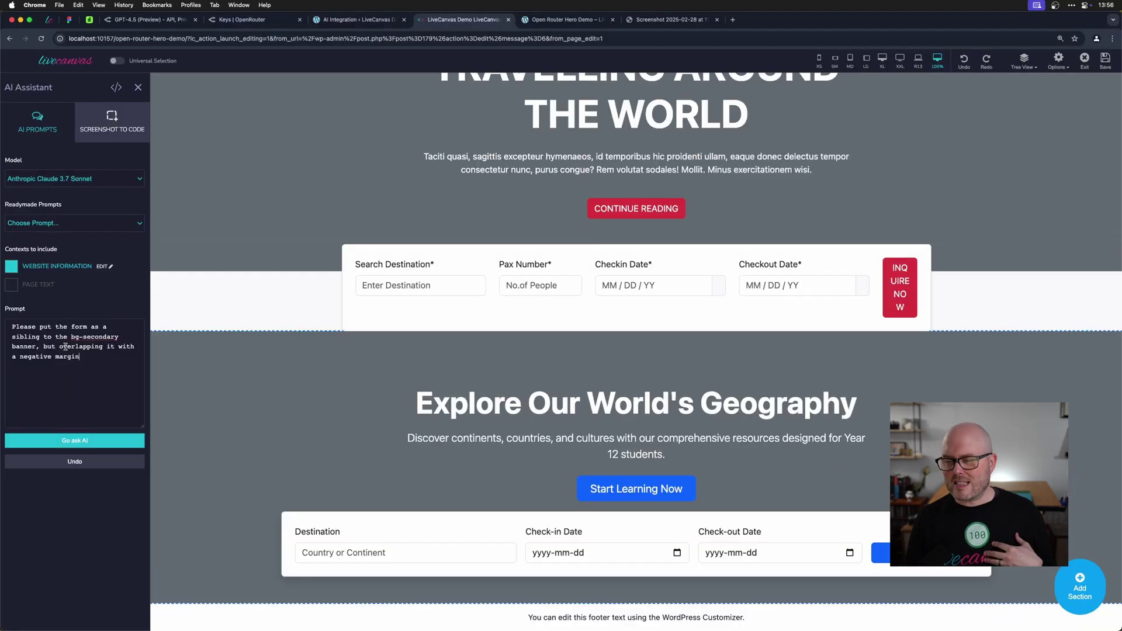
{"action": "left_click", "coordinate": [81, 441]}
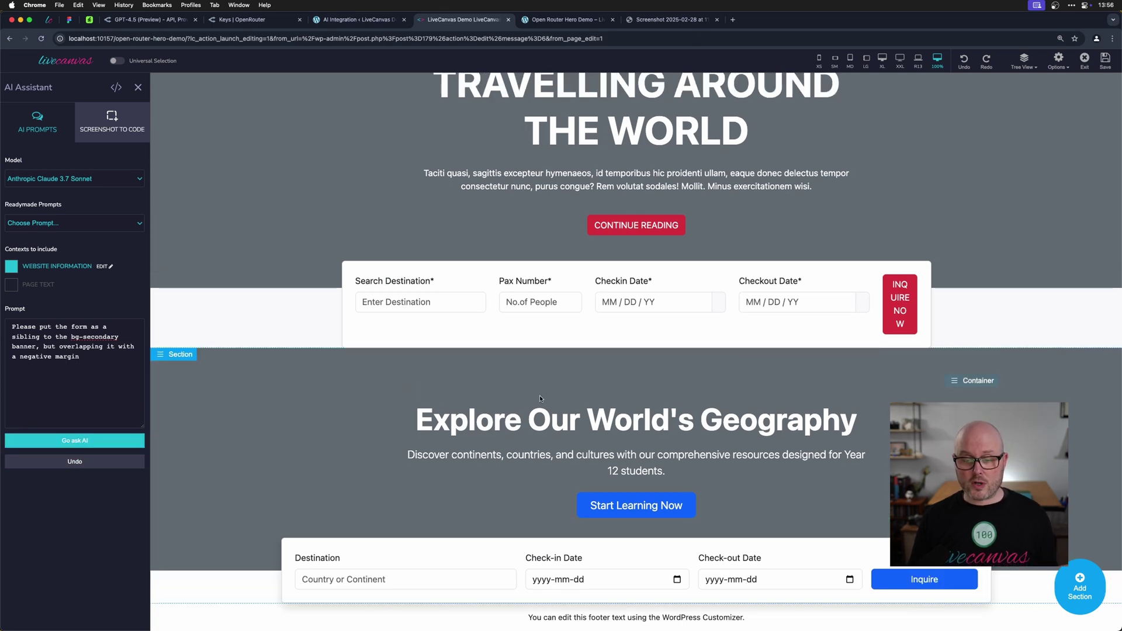
{"action": "scroll", "coordinate": [529, 380], "scroll_direction": "up", "scroll_amount": 3}
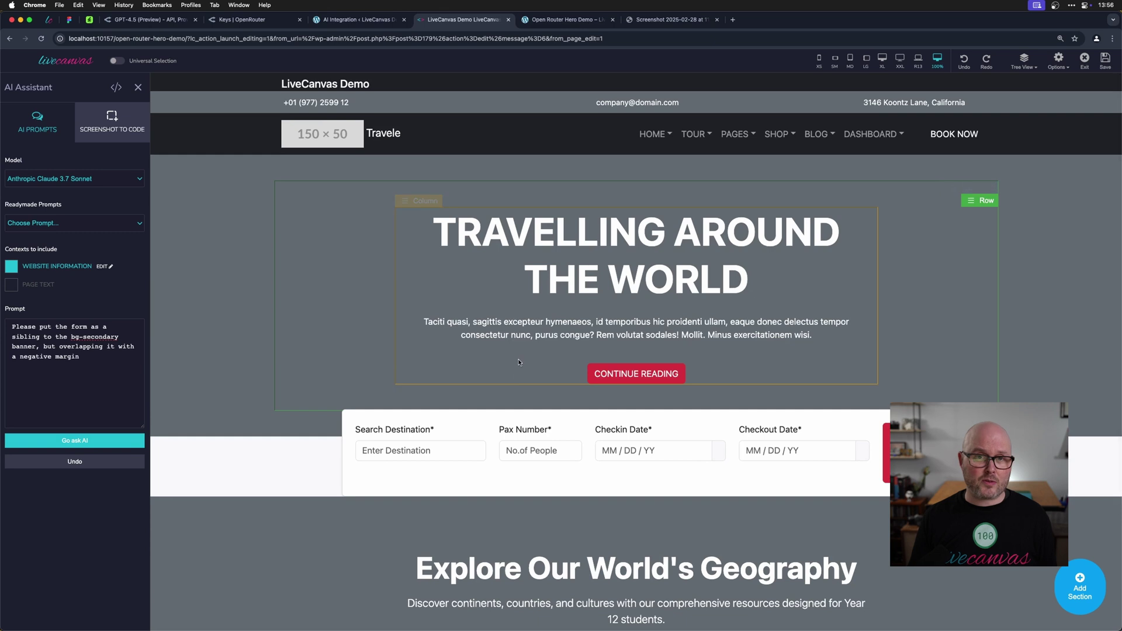
{"action": "scroll", "coordinate": [518, 362], "scroll_direction": "down", "scroll_amount": 3}
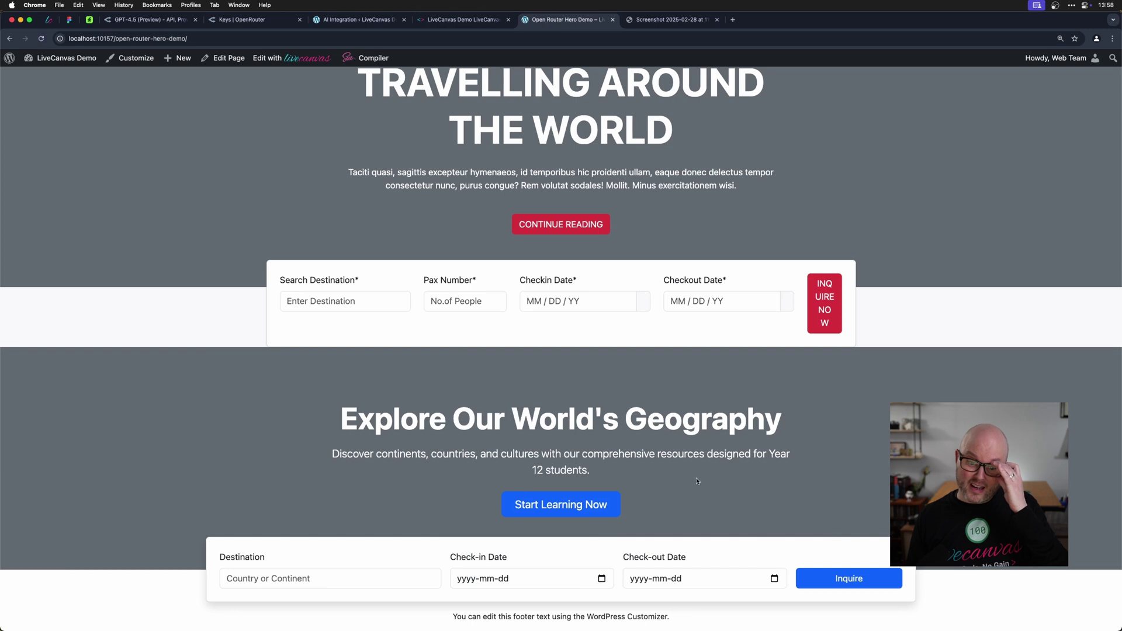
{"action": "left_click", "coordinate": [590, 580]}
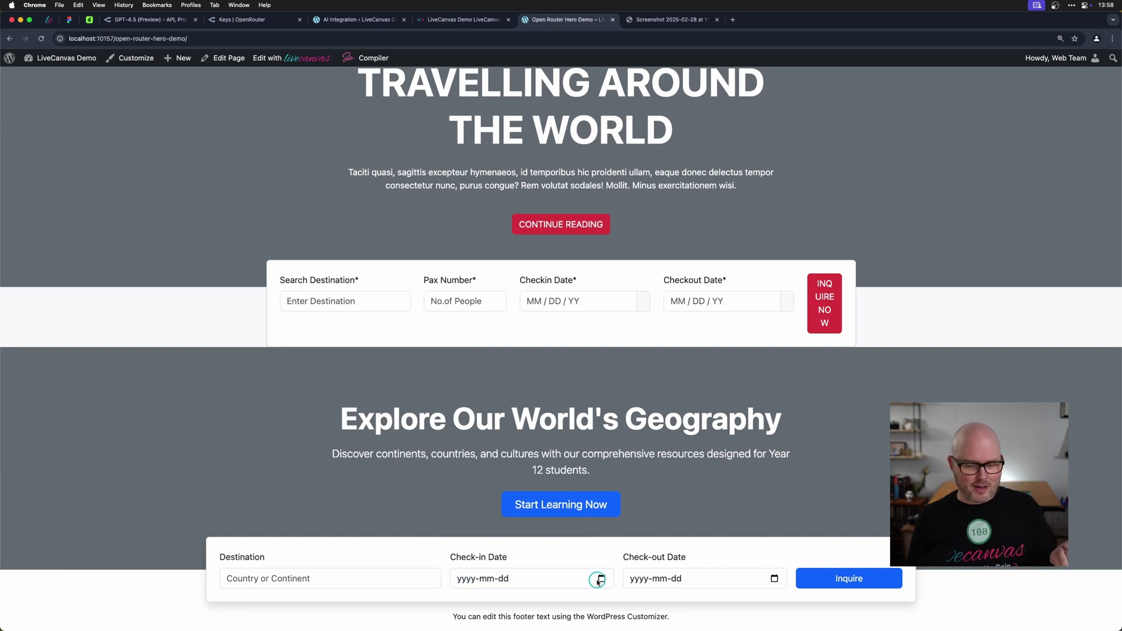
{"action": "left_click", "coordinate": [602, 579]}
{"action": "left_click", "coordinate": [773, 579]}
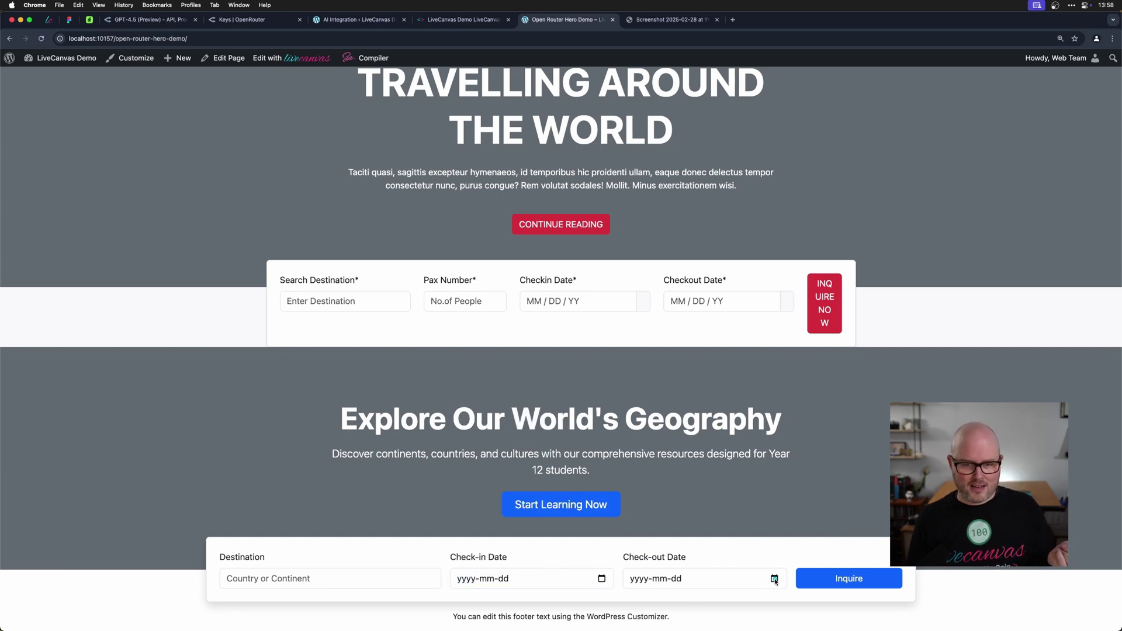
{"action": "left_click", "coordinate": [475, 303]}
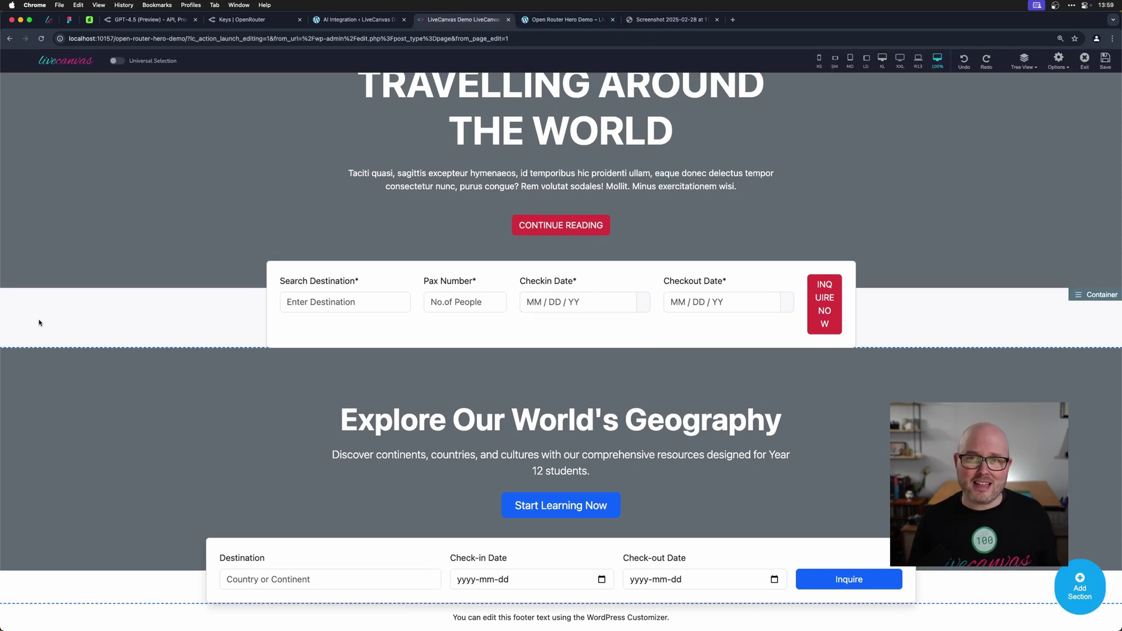
Open the Geography section's HTML Editor to read its booking form and date-picker code.
{"action": "left_click", "coordinate": [8, 357]}
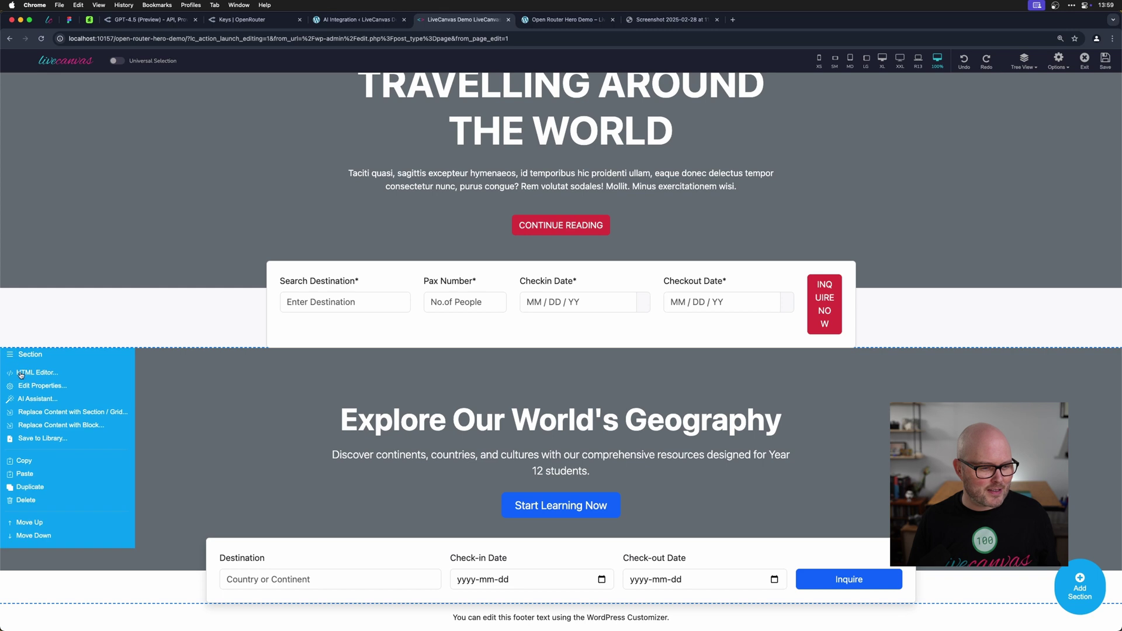
{"action": "left_click", "coordinate": [21, 376]}
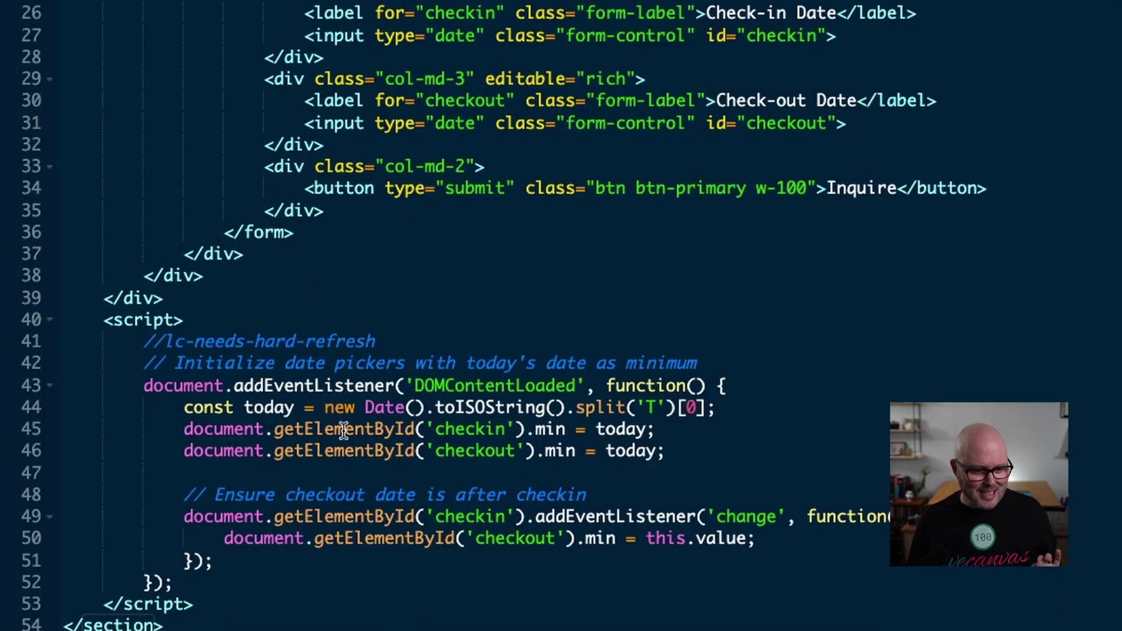